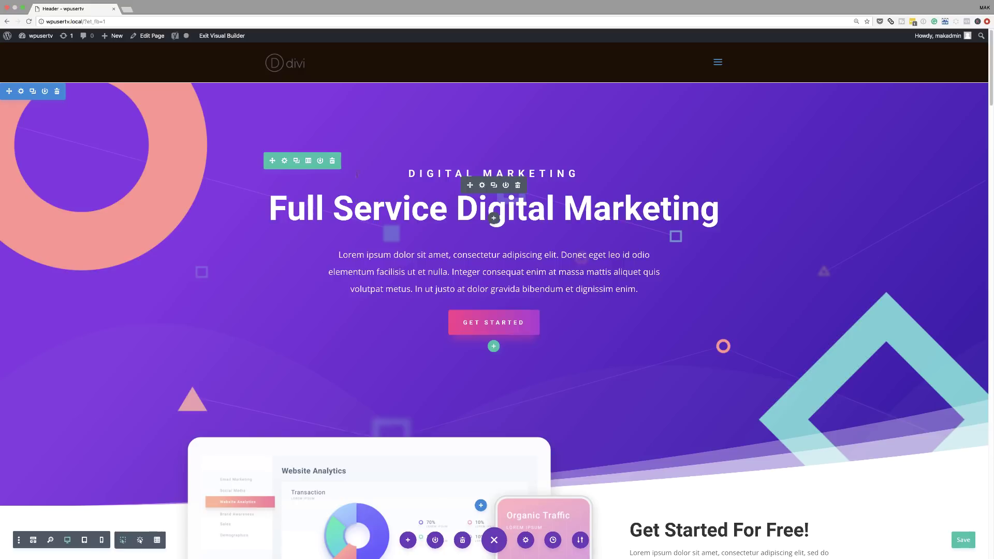
# Step: Load the premade Farmers Market Landing layout onto the page, replacing the existing content
pyautogui.click(409, 540)
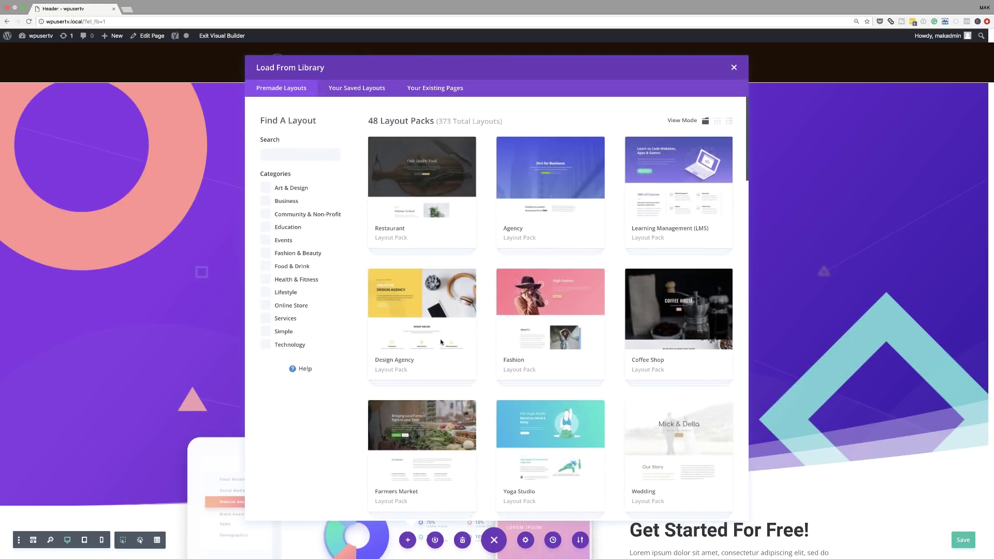
pyautogui.click(429, 417)
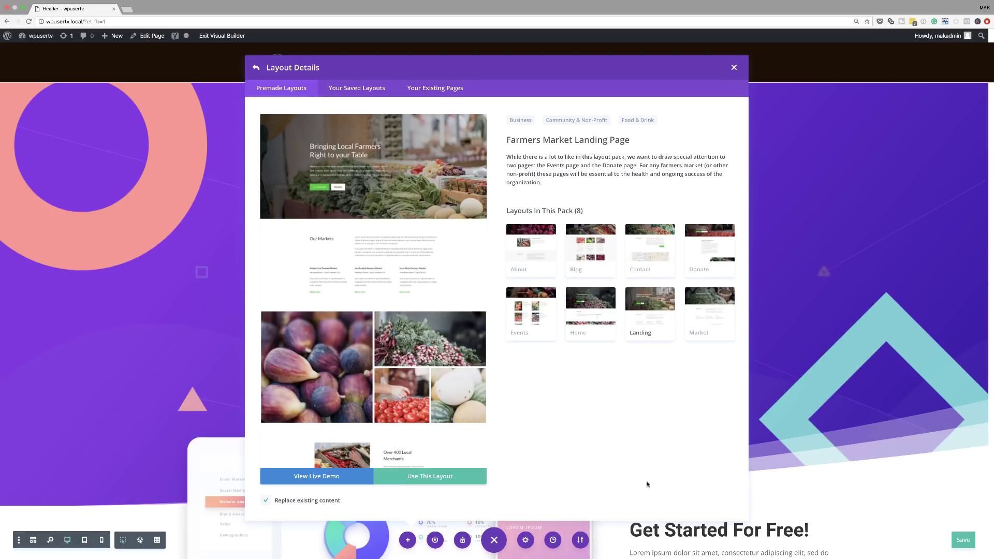
pyautogui.click(440, 479)
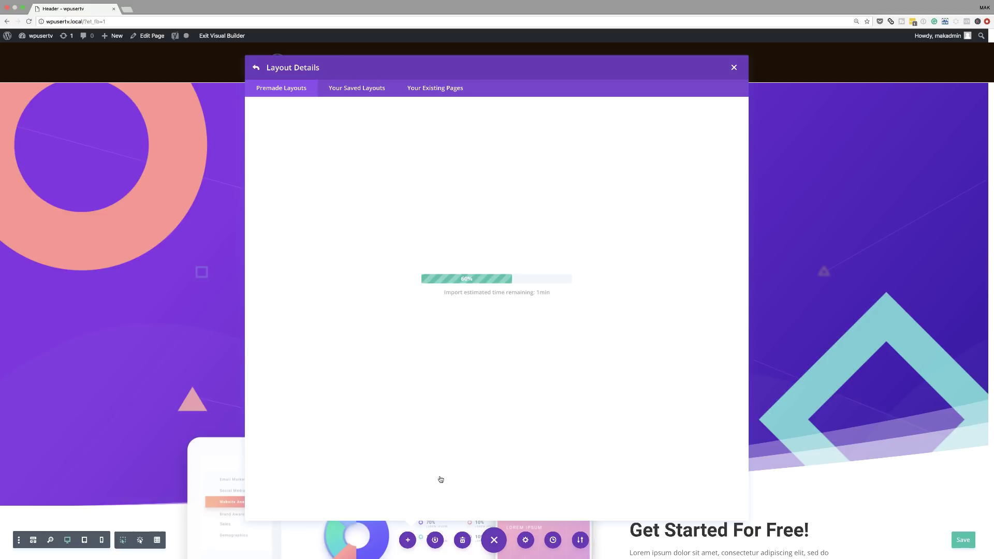
pyautogui.scroll(-20, 652, 378)
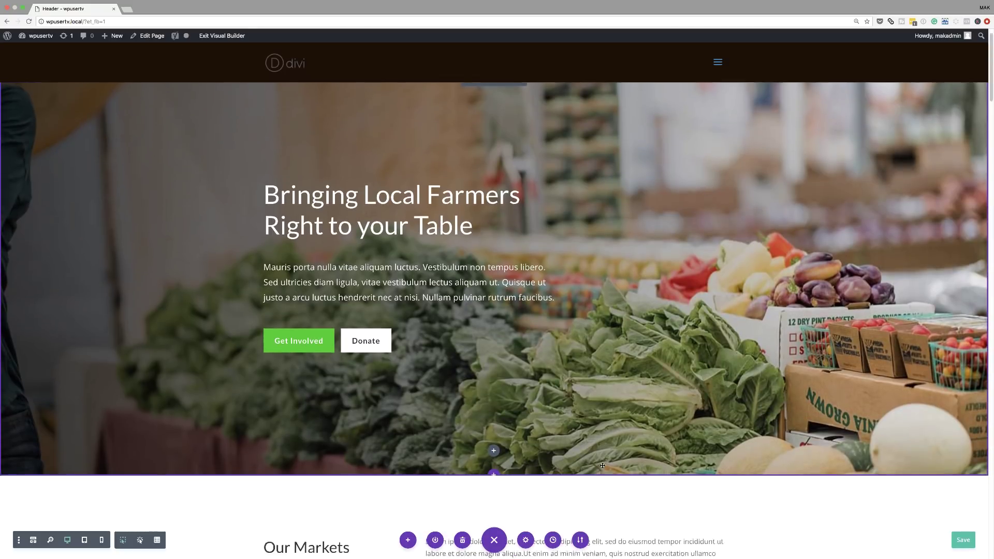
# Step: Insert an empty regular section between the hero header and the Our Markets section, without adding a row
pyautogui.scroll(-8, 602, 465)
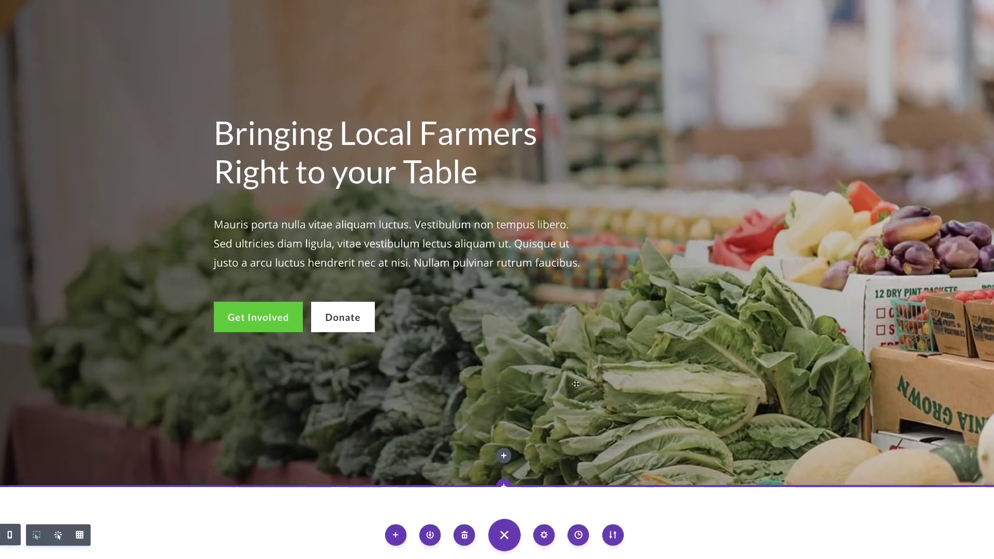
pyautogui.scroll(-2, 696, 418)
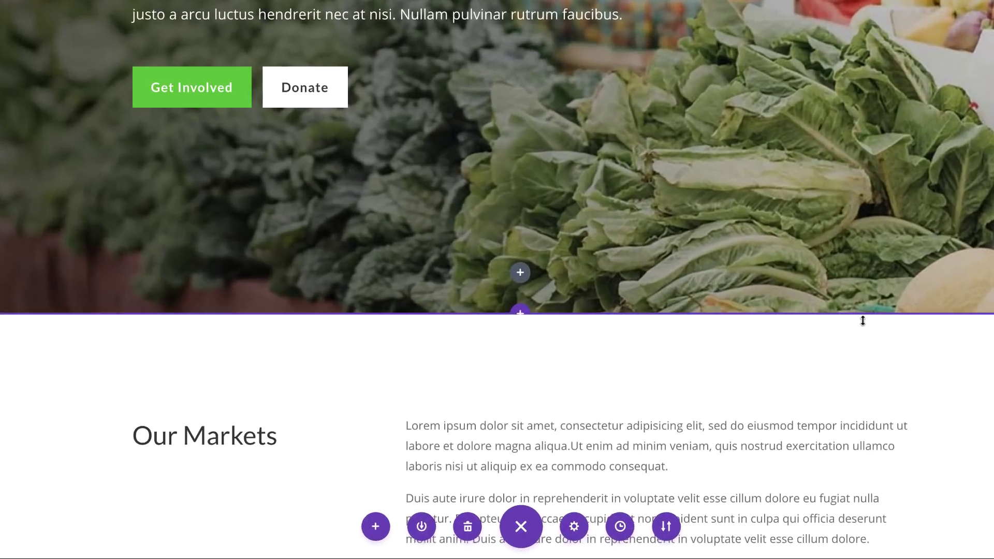
pyautogui.scroll(-1, 863, 320)
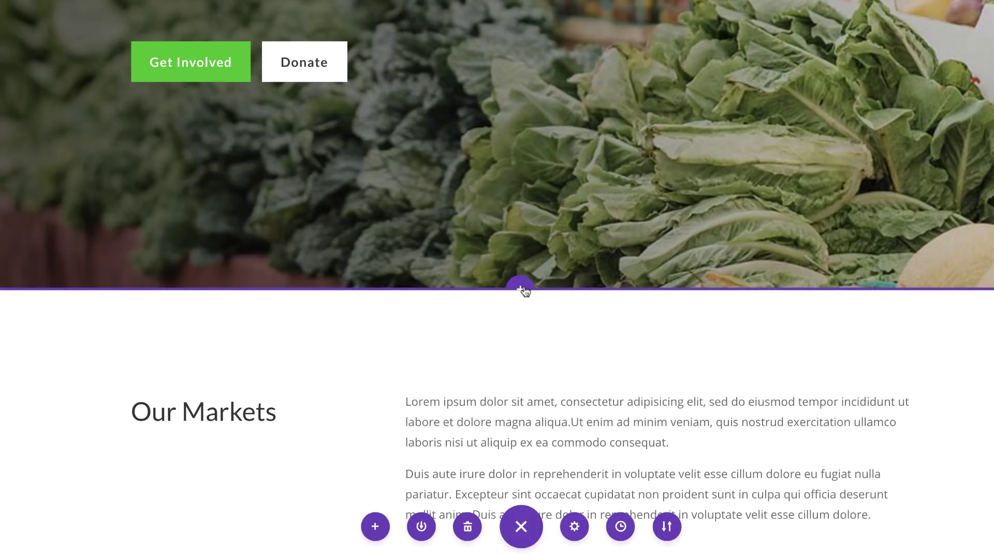
pyautogui.click(521, 288)
pyautogui.click(441, 236)
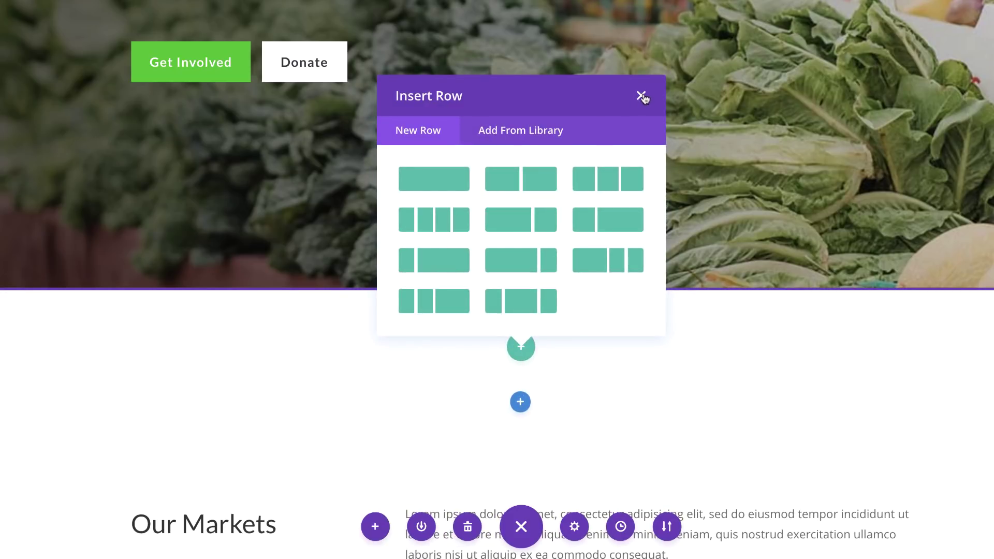
pyautogui.click(640, 96)
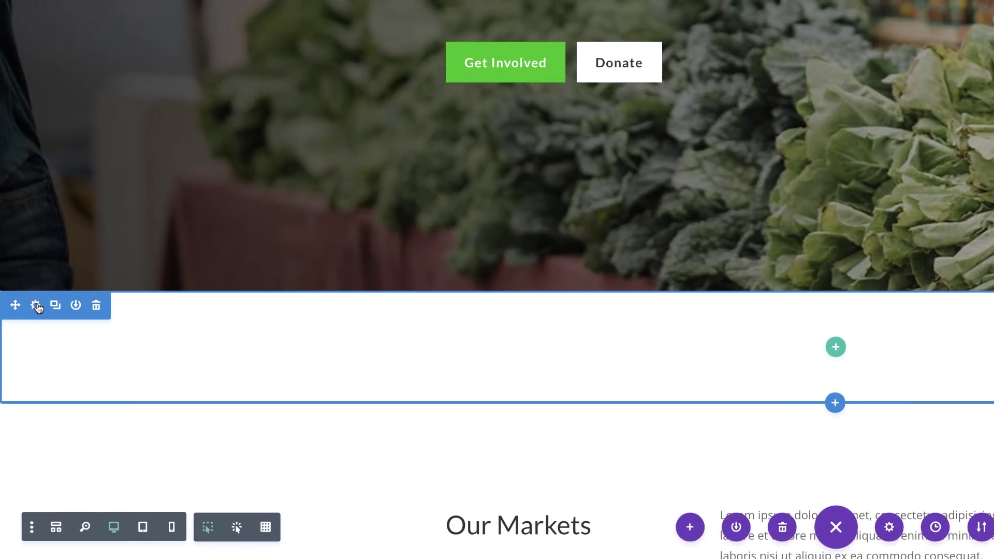
# Step: Give the new section a background image of the woman holding yellow leaves and save the section settings
pyautogui.click(37, 305)
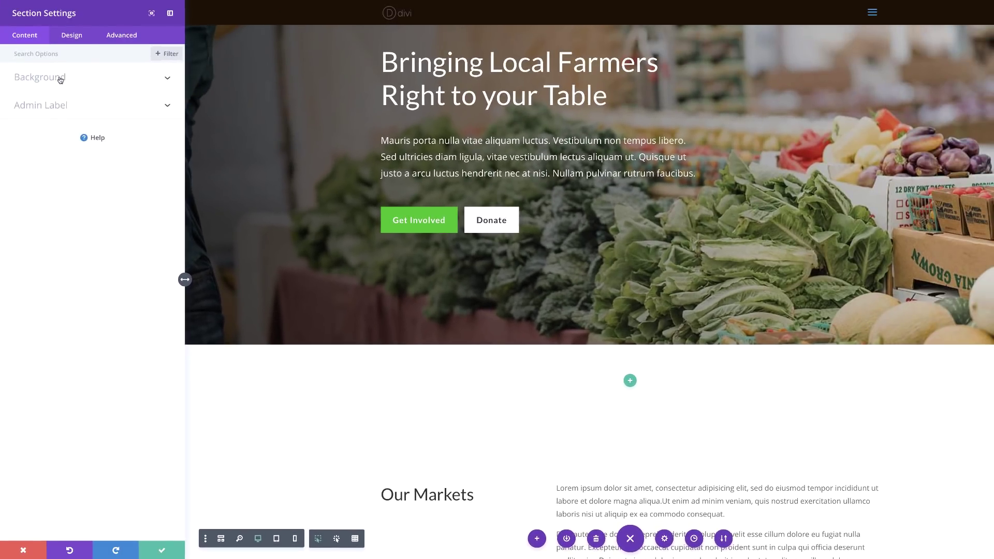
pyautogui.click(61, 77)
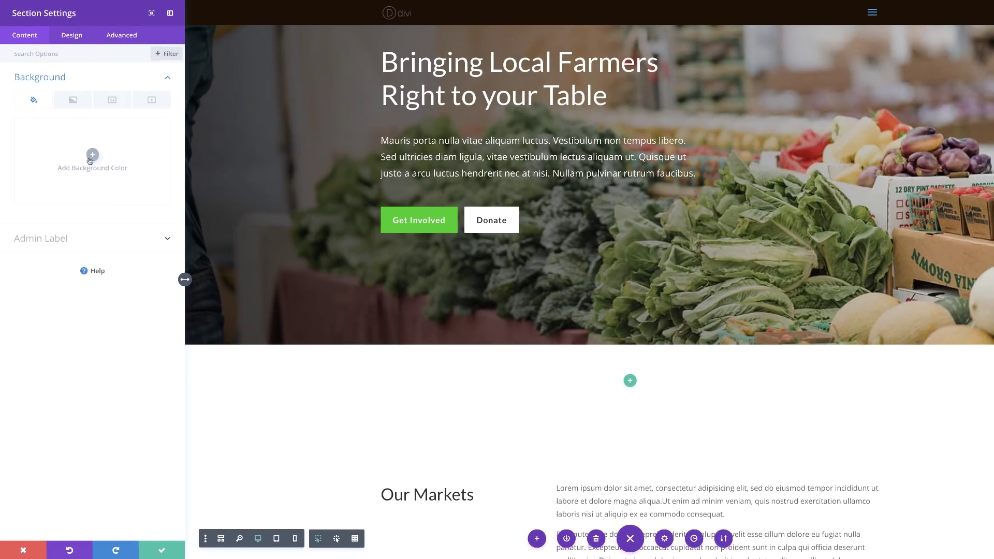
pyautogui.click(112, 100)
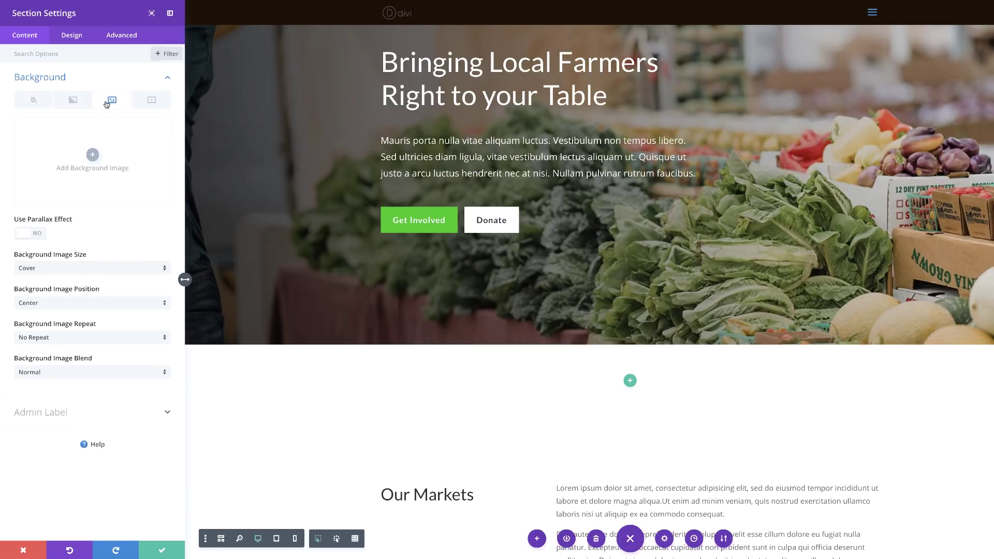
pyautogui.click(93, 155)
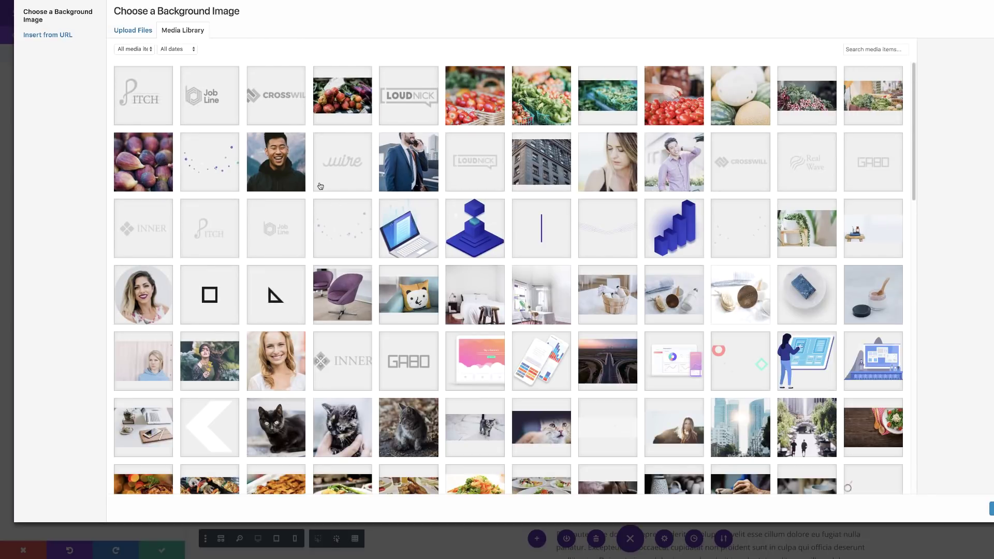
pyautogui.click(219, 361)
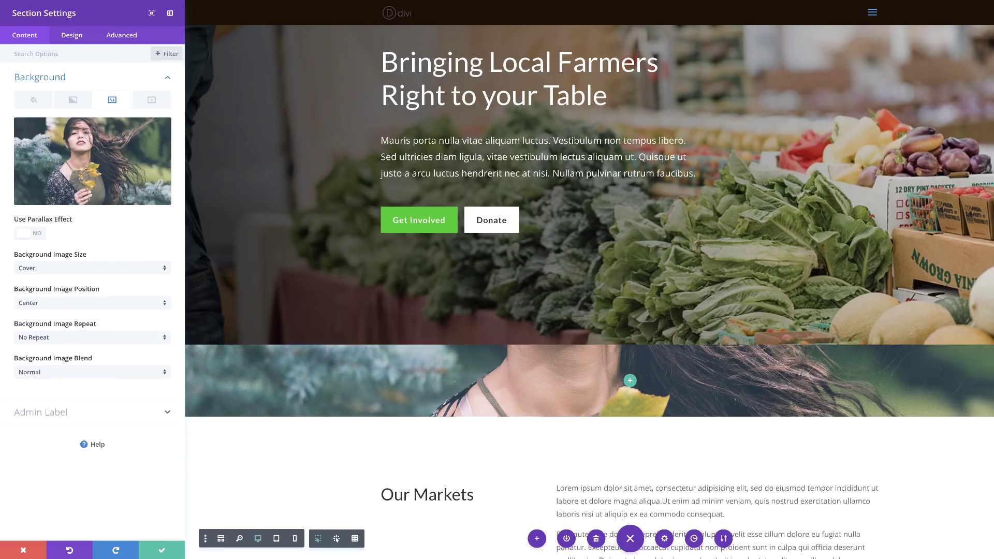
pyautogui.click(161, 549)
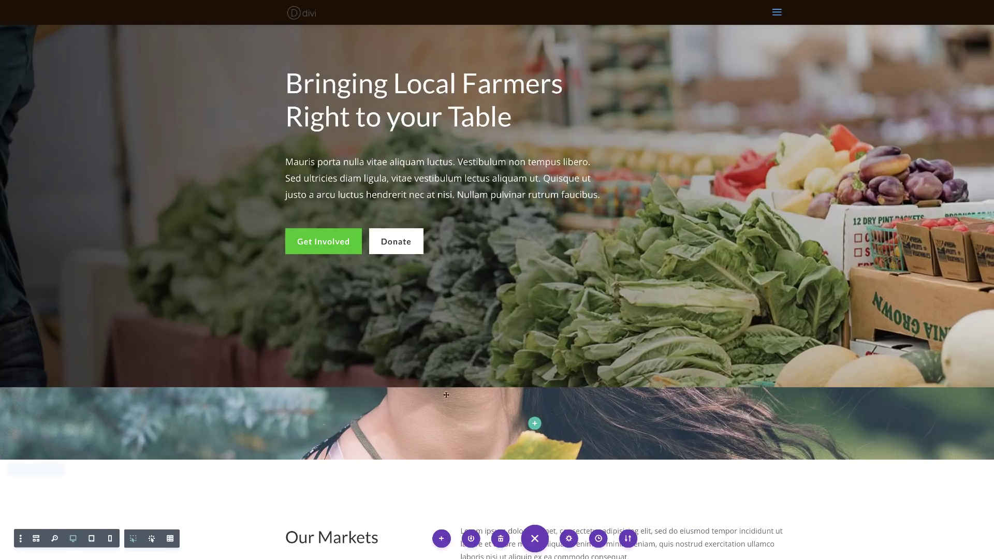
# Step: Insert a single-column row in the photo section and add a Call To Action module to it
pyautogui.click(535, 423)
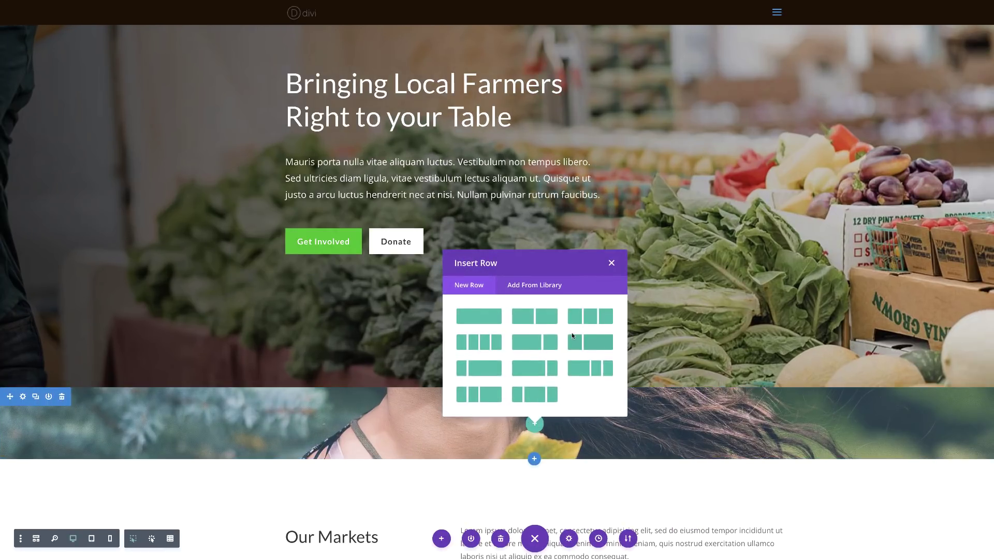
pyautogui.click(478, 316)
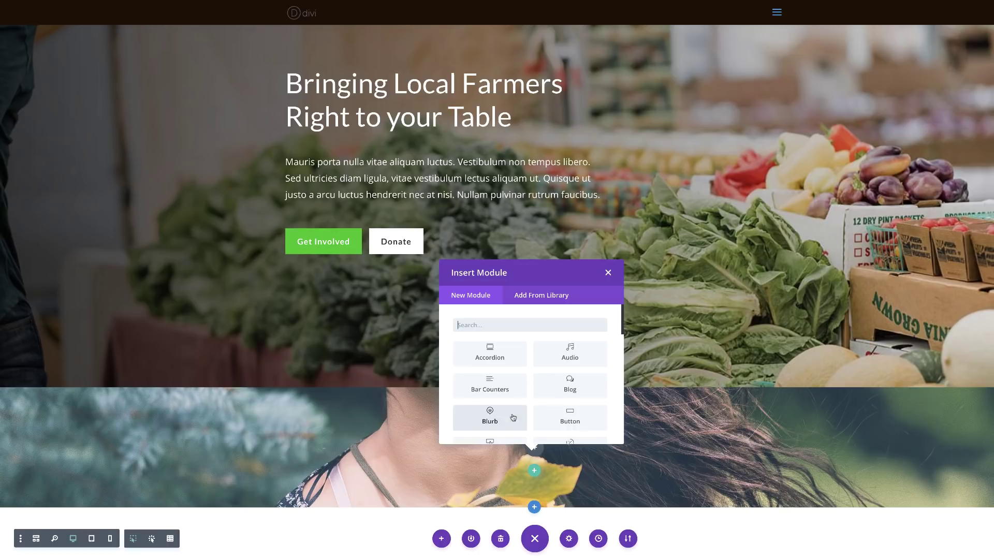
pyautogui.scroll(-1, 543, 415)
pyautogui.scroll(-2, 543, 415)
pyautogui.click(480, 410)
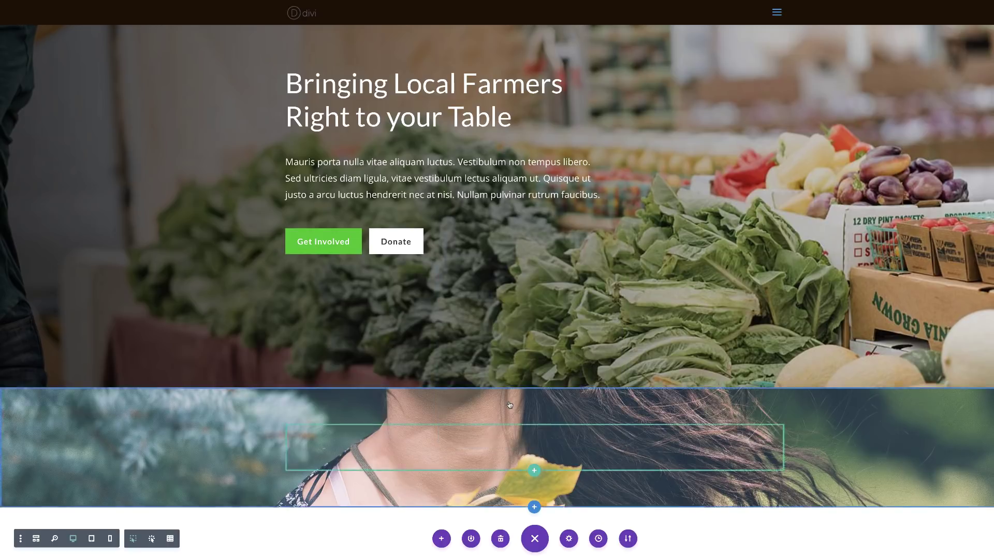
# Step: Set the call to action's button URL to # and turn off its background color
pyautogui.click(34, 354)
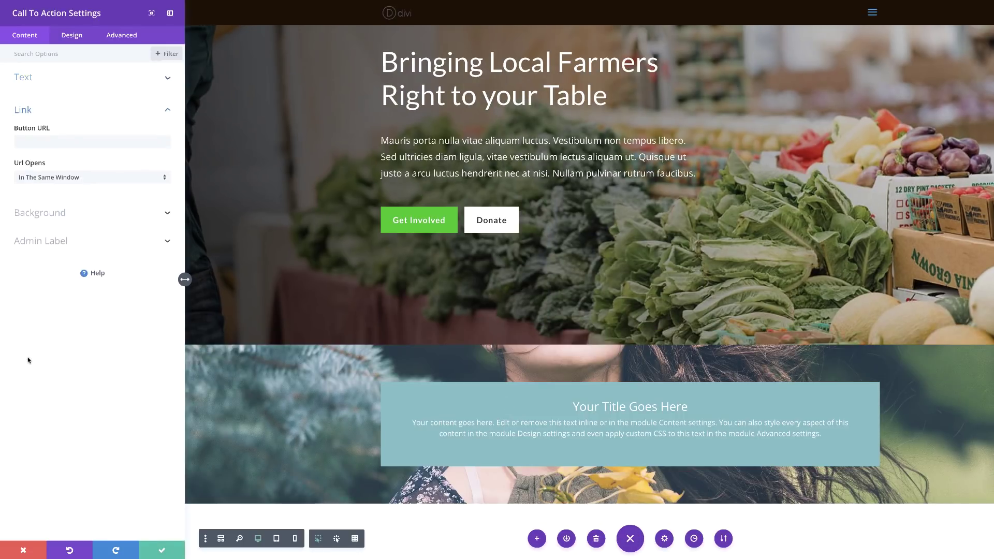
pyautogui.click(44, 140)
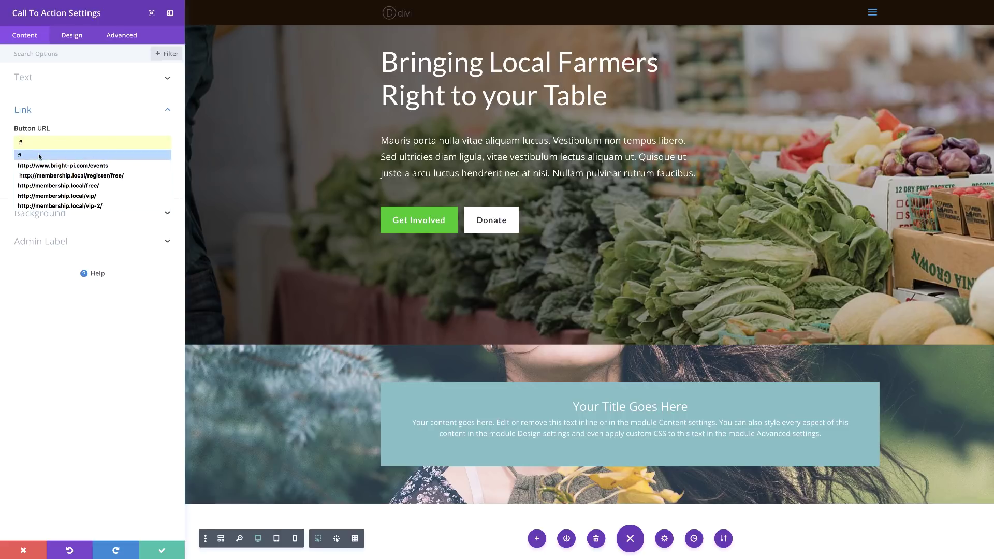
pyautogui.click(40, 156)
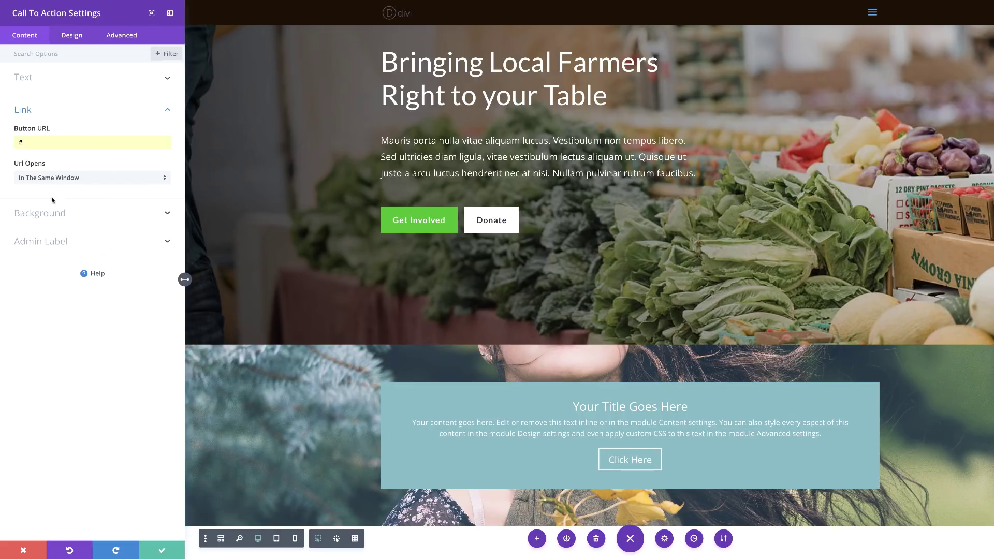
pyautogui.click(56, 217)
pyautogui.click(22, 296)
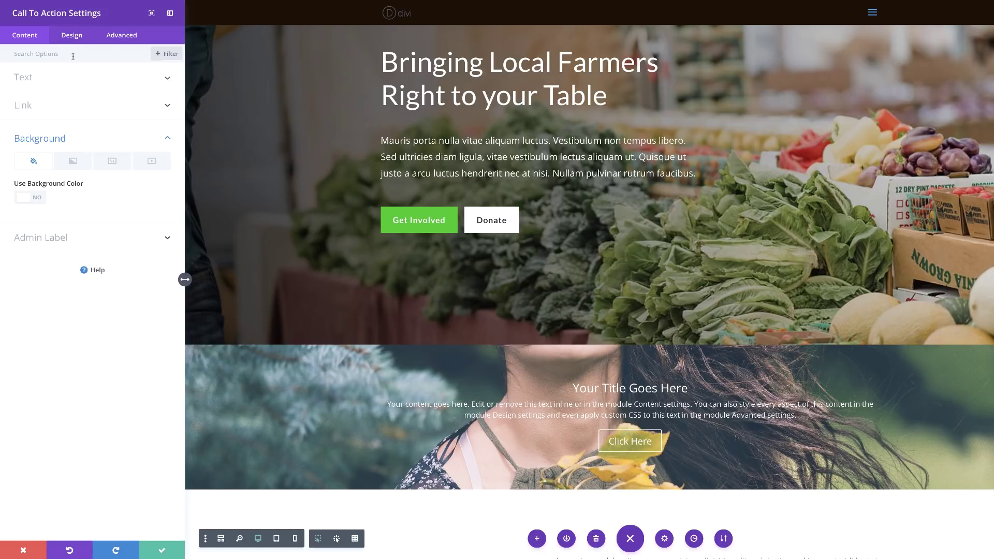
# Step: Find the call to action's padding options and set the custom top and bottom padding to 5vw
pyautogui.click(57, 56)
pyautogui.write('Pa')
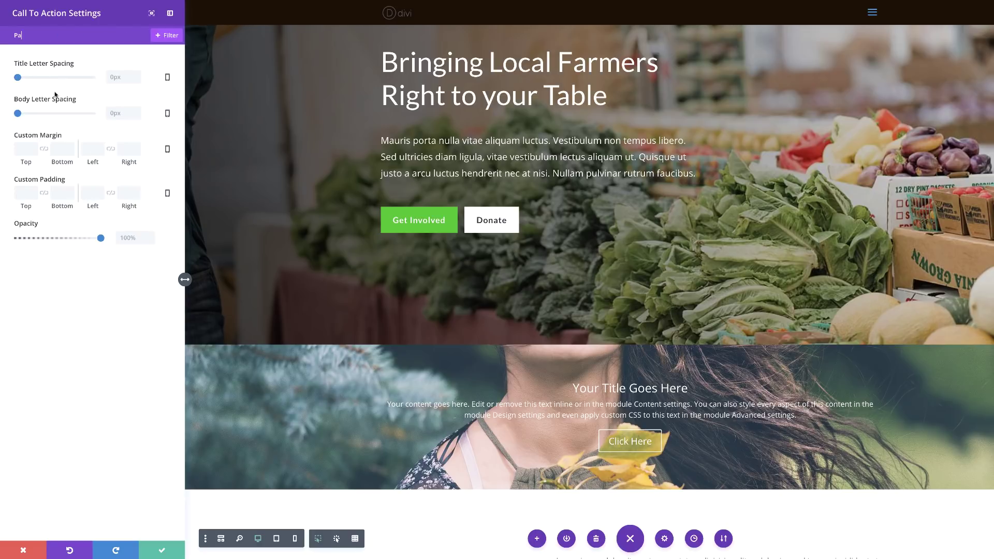
pyautogui.click(20, 193)
pyautogui.write('3pxv')
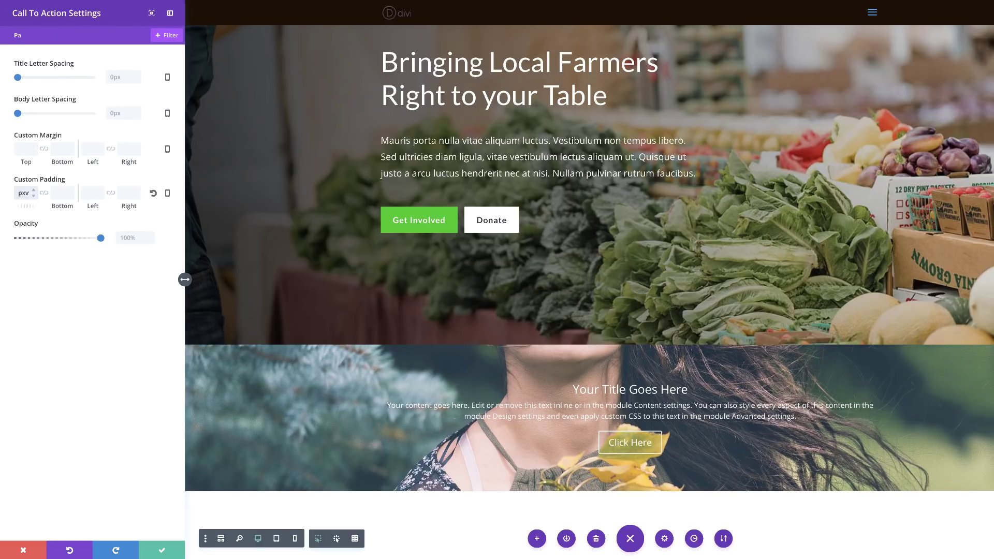
pyautogui.write('w')
pyautogui.moveTo(23, 193); pyautogui.dragTo(8, 195)
pyautogui.write('5')
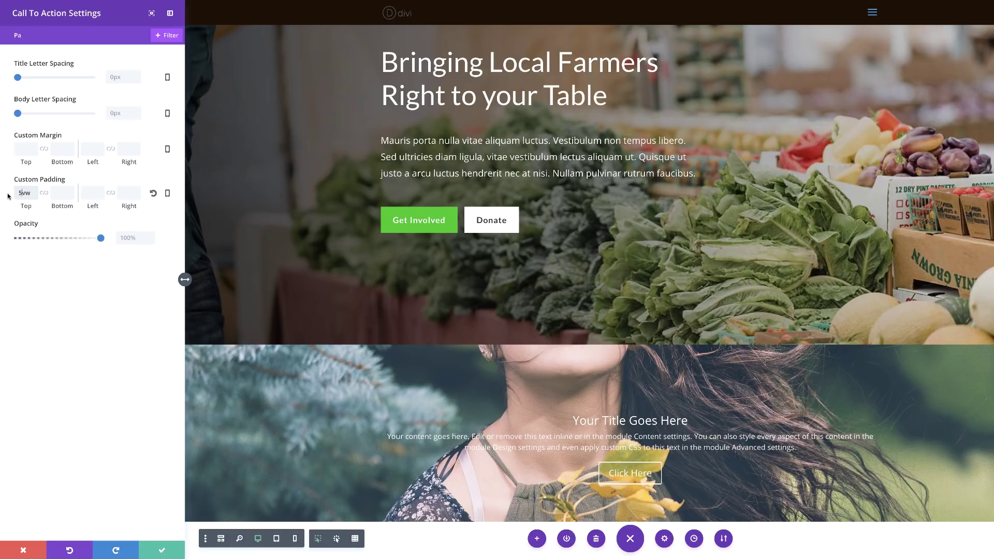
pyautogui.click(59, 192)
pyautogui.write('5')
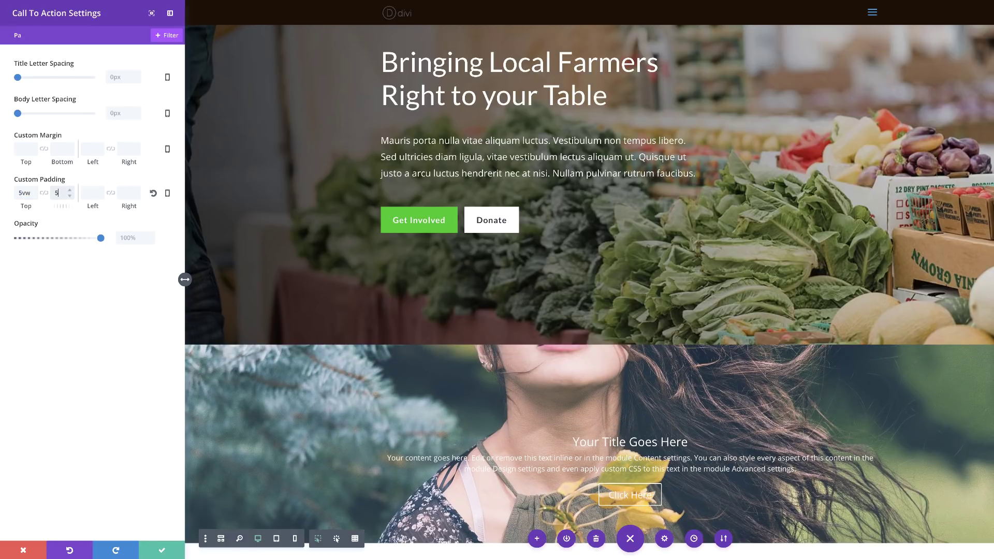
pyautogui.write('vw')
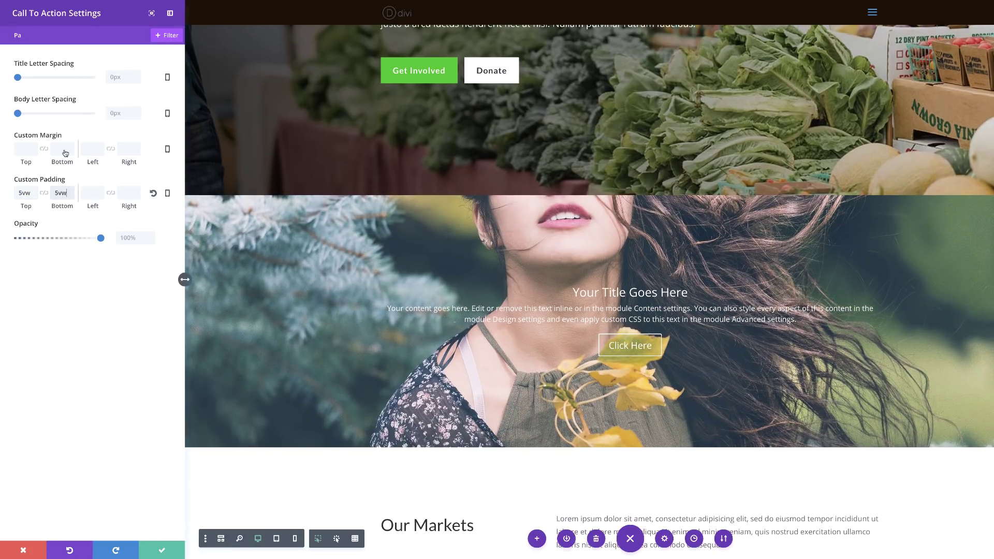
# Step: Change the call to action's top and bottom padding to 8vw and save the module settings
pyautogui.moveTo(58, 194); pyautogui.dragTo(54, 193)
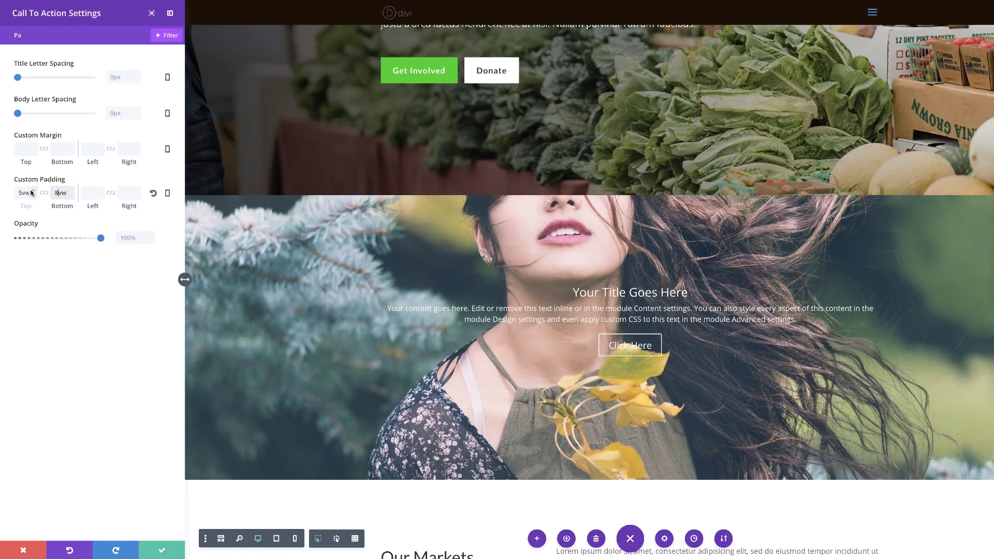
pyautogui.moveTo(23, 193); pyautogui.dragTo(12, 194)
pyautogui.write('8')
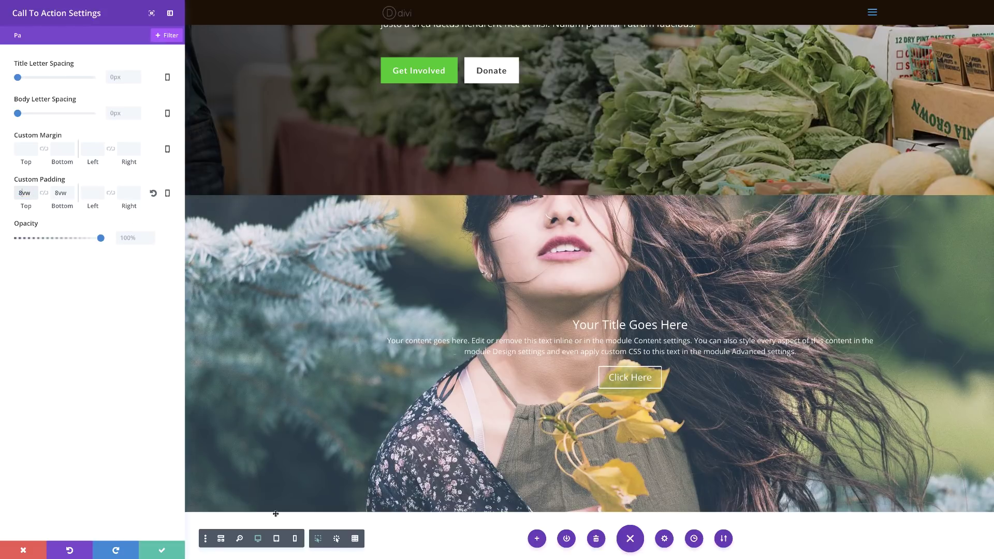
pyautogui.click(160, 551)
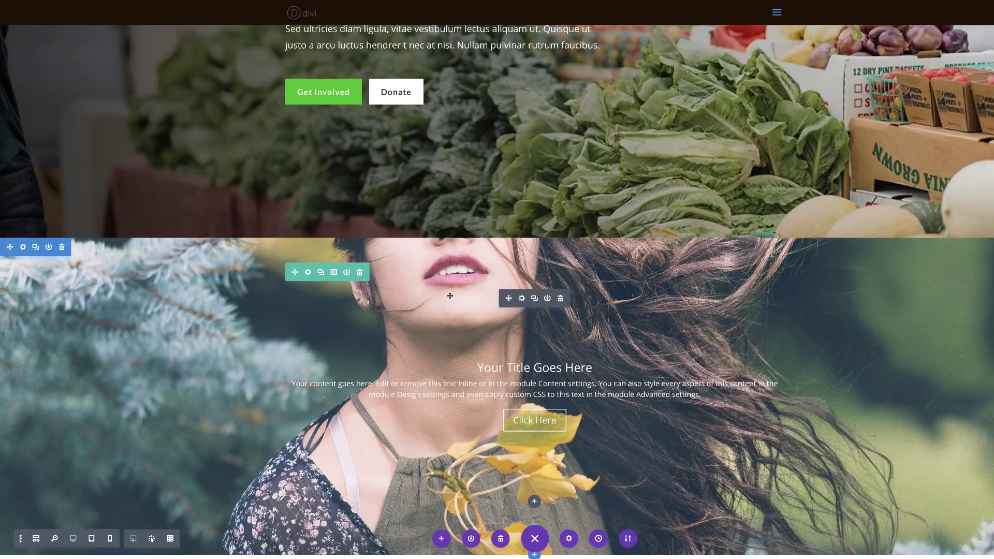
# Step: Add a gradient background to the photo section alongside its background image
pyautogui.click(24, 248)
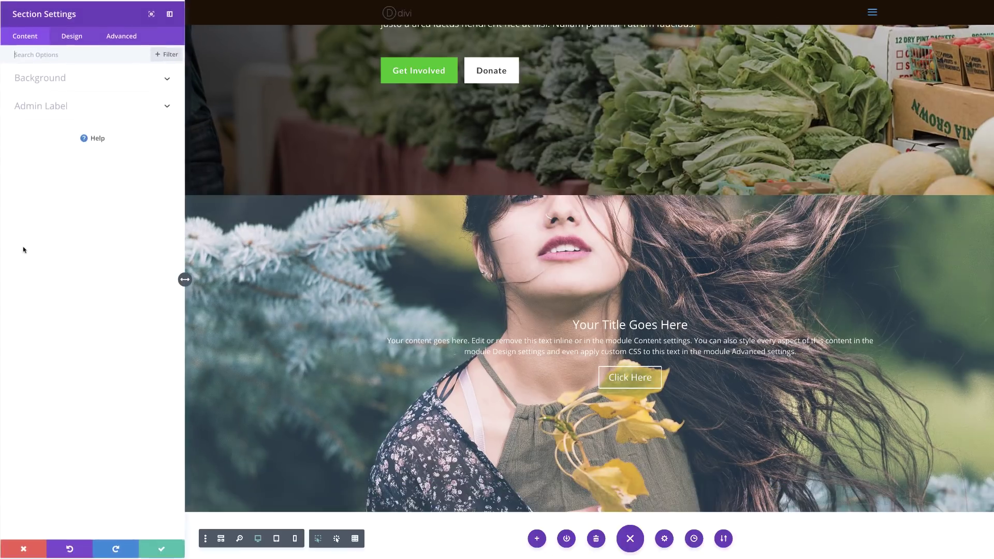
pyautogui.click(60, 79)
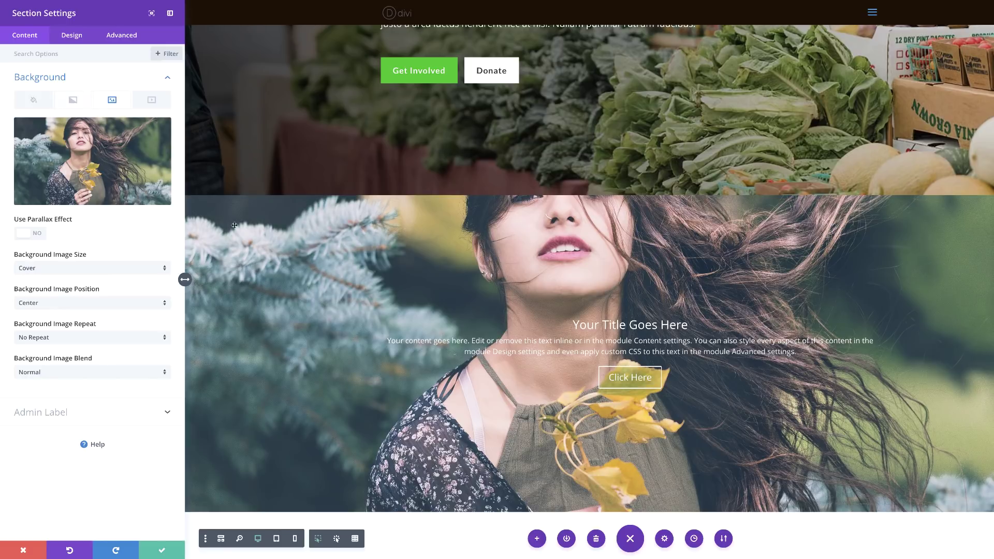
pyautogui.click(74, 102)
pyautogui.click(93, 154)
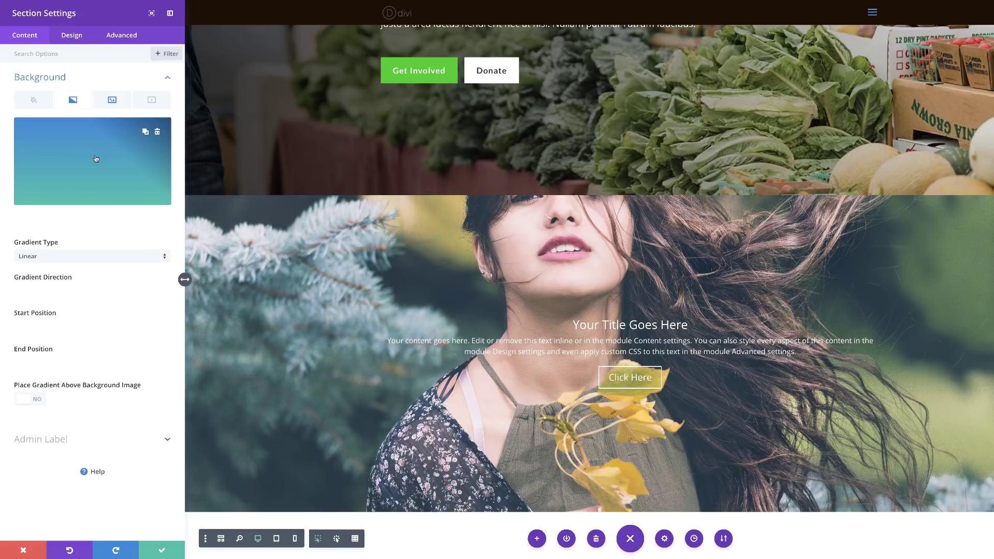
# Step: Set both gradient colors of the section background to the palette's dark brown, with the second color at 0.33 opacity
pyautogui.click(33, 219)
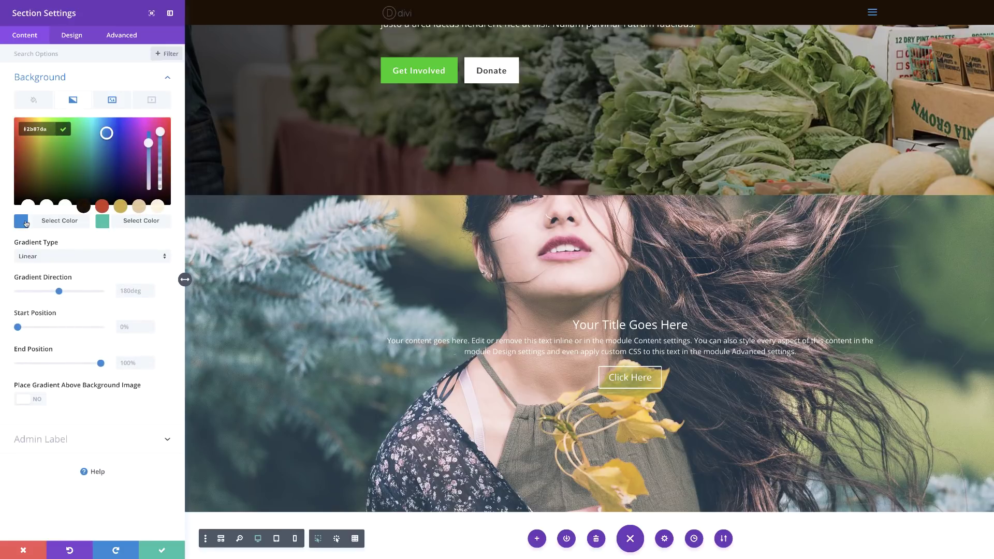
pyautogui.click(83, 207)
pyautogui.click(102, 223)
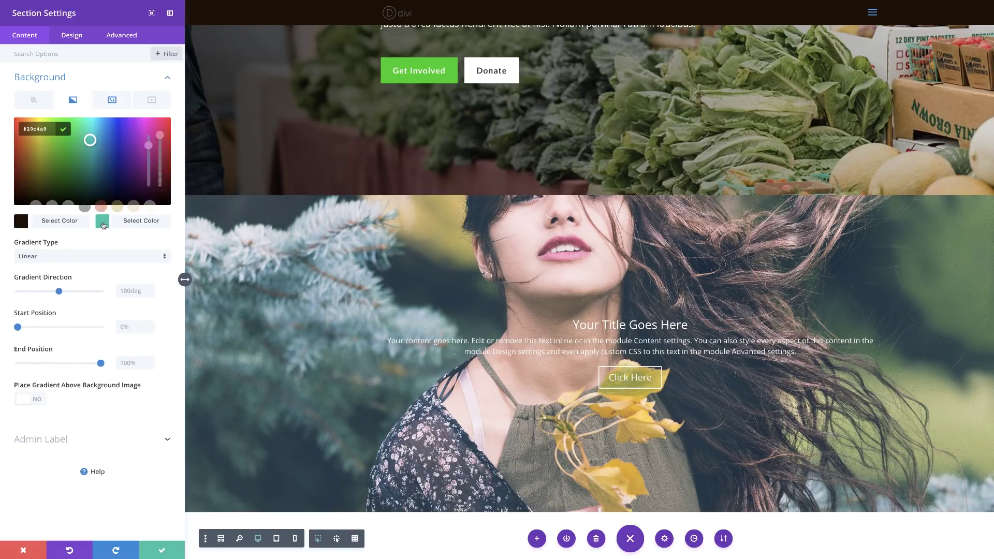
pyautogui.click(84, 207)
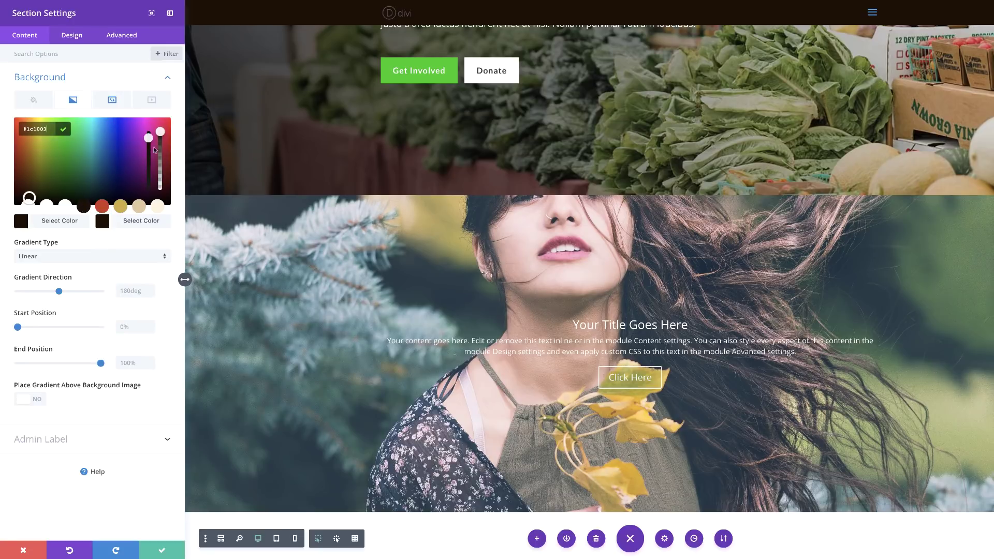
pyautogui.moveTo(159, 133); pyautogui.dragTo(165, 178)
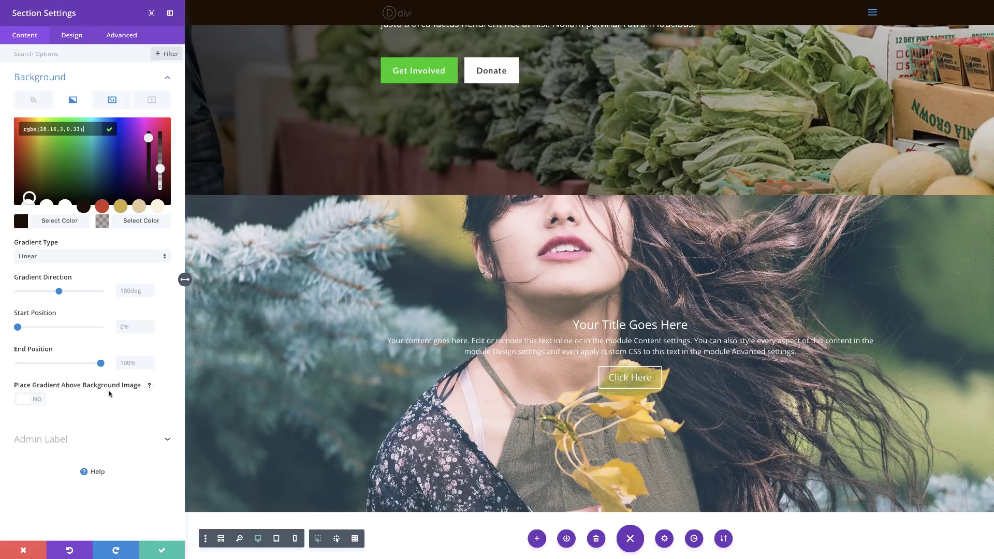
# Step: Place the gradient above the background image with direction 101deg and end position 76%, and save the section settings
pyautogui.click(38, 401)
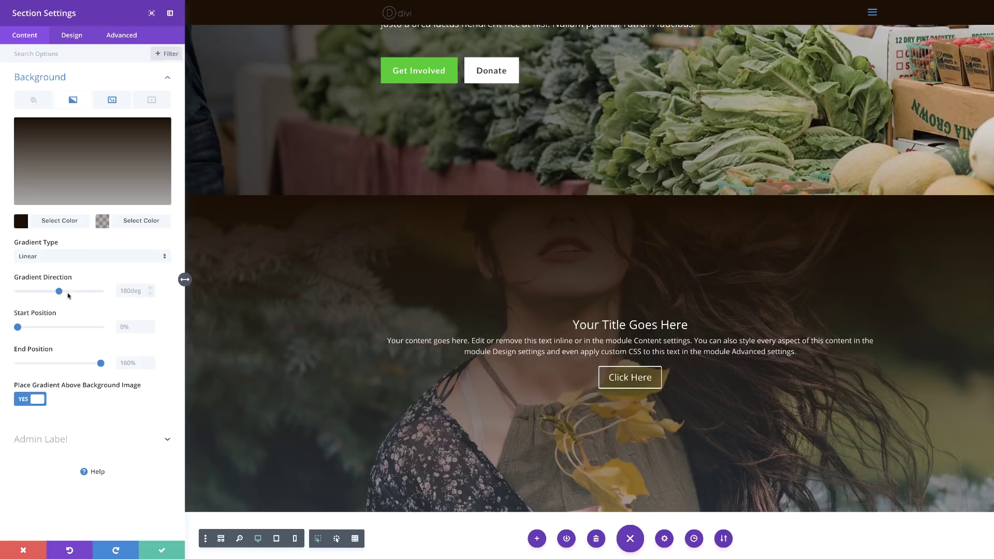
pyautogui.moveTo(59, 291)
pyautogui.mouseDown()
pyautogui.moveTo(31, 293)
pyautogui.moveTo(41, 292)
pyautogui.mouseUp()
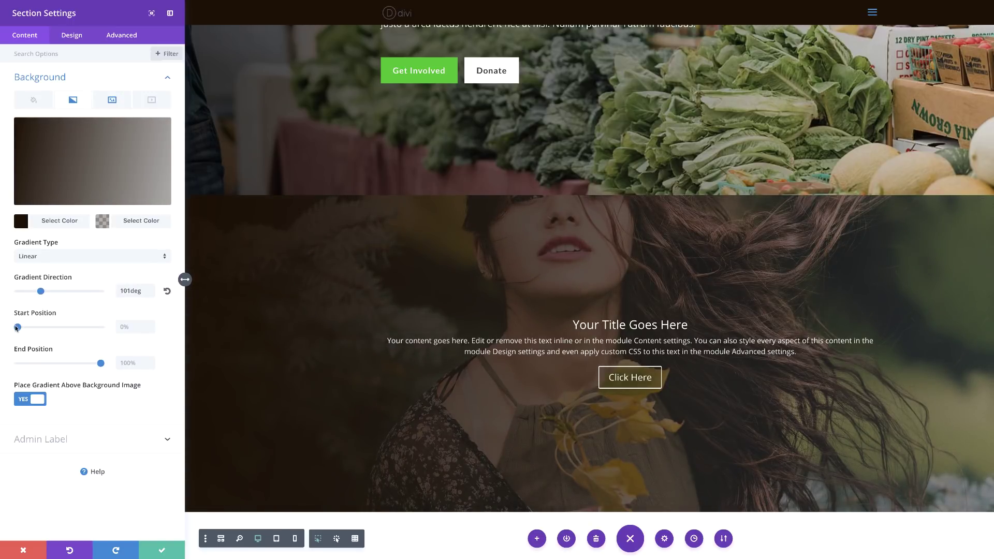
pyautogui.moveTo(18, 327)
pyautogui.mouseDown()
pyautogui.moveTo(53, 328)
pyautogui.moveTo(7, 329)
pyautogui.mouseUp()
pyautogui.moveTo(100, 363)
pyautogui.mouseDown()
pyautogui.moveTo(68, 365)
pyautogui.moveTo(81, 366)
pyautogui.mouseUp()
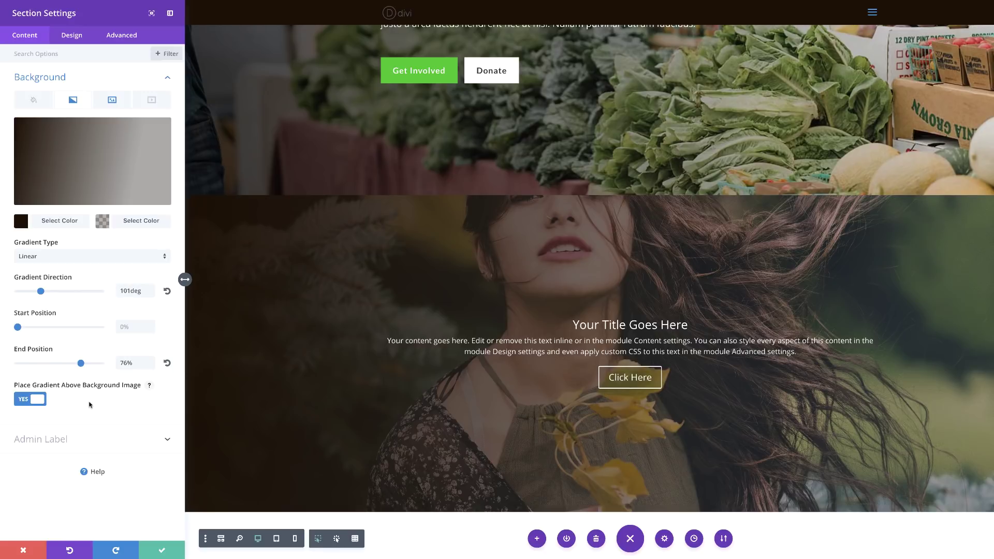
pyautogui.click(162, 550)
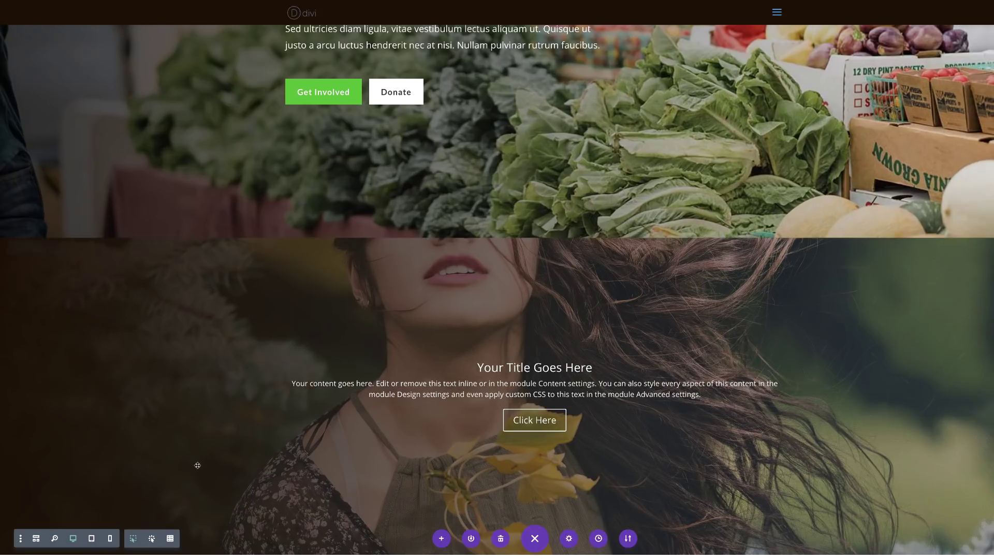
# Step: Leave the visual builder for the WordPress dashboard, discarding the unsaved page changes
pyautogui.moveTo(313, 348)
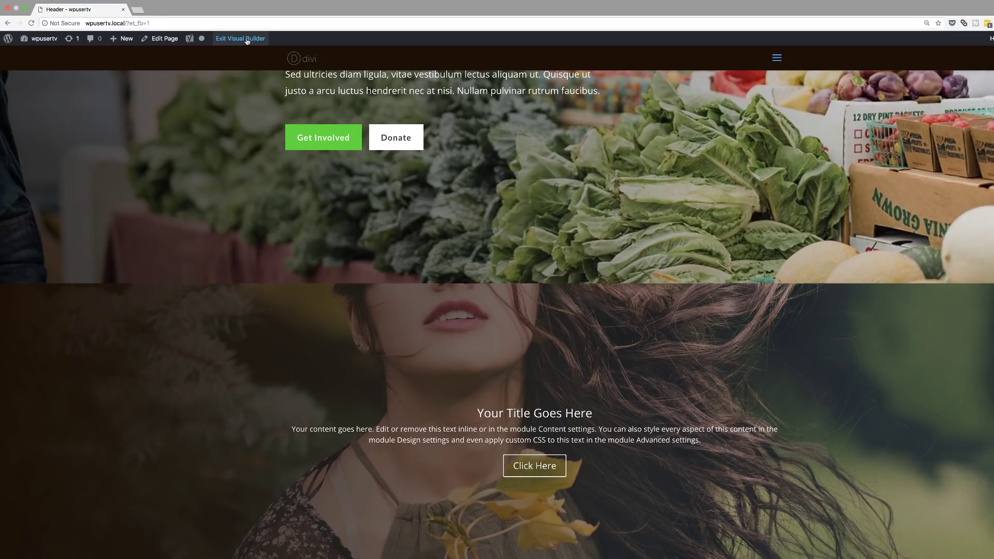
pyautogui.click(36, 55)
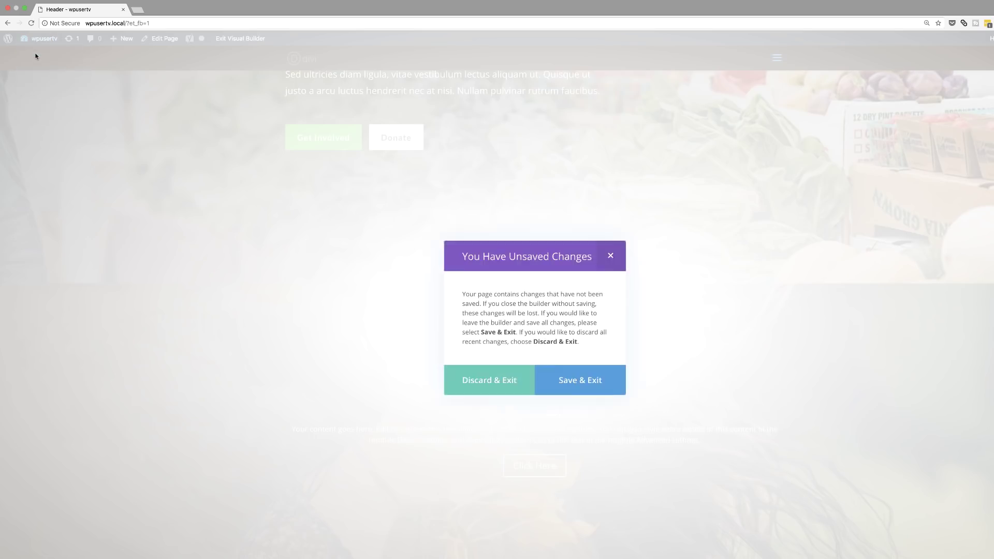
pyautogui.click(498, 386)
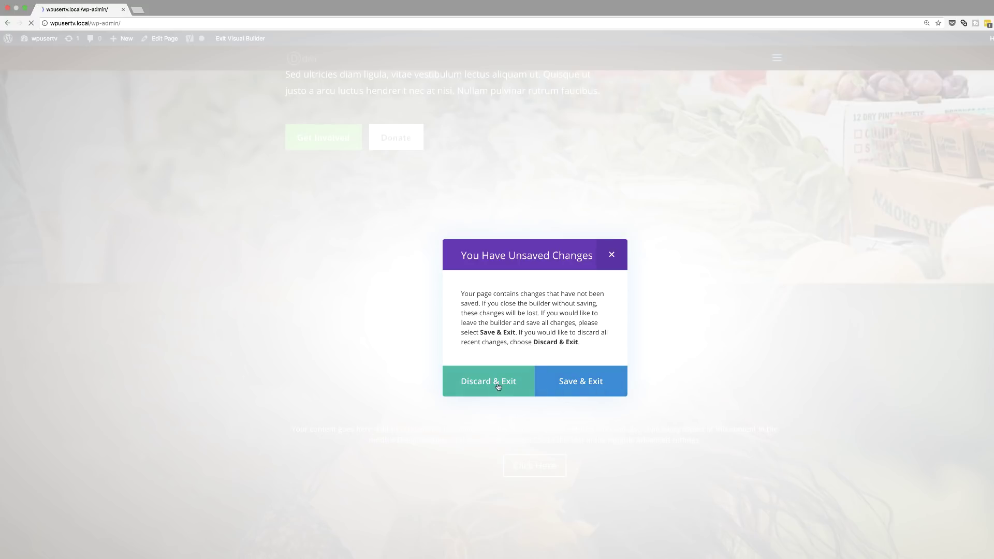
# Step: Examine the Version Rollback option in the update settings of the Divi theme options without rolling back
pyautogui.moveTo(46, 348)
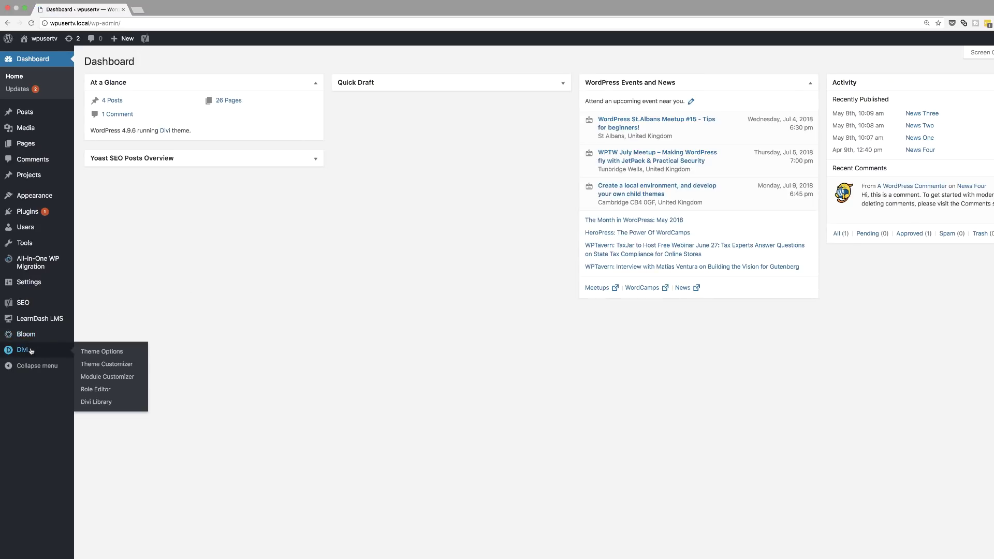
pyautogui.click(105, 352)
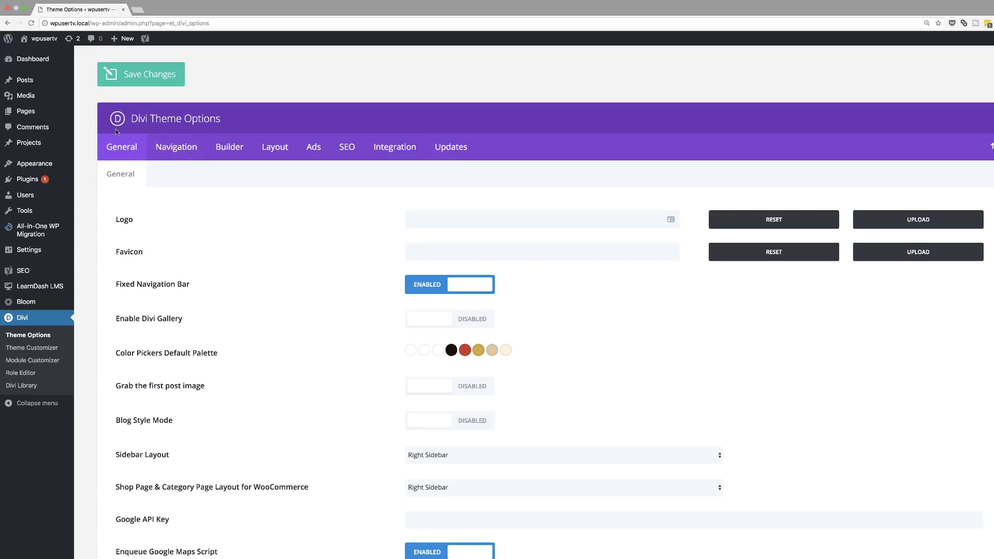
pyautogui.click(456, 147)
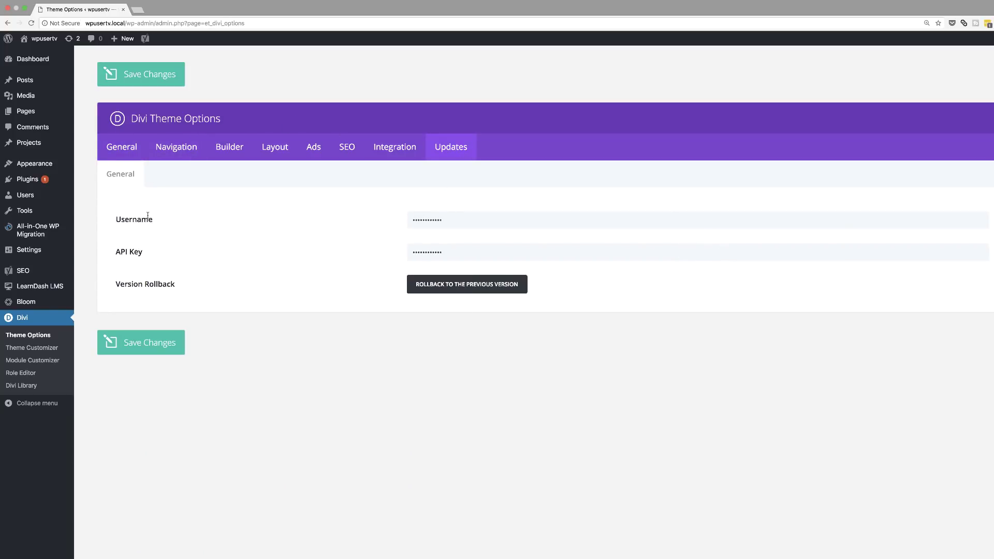
pyautogui.click(465, 286)
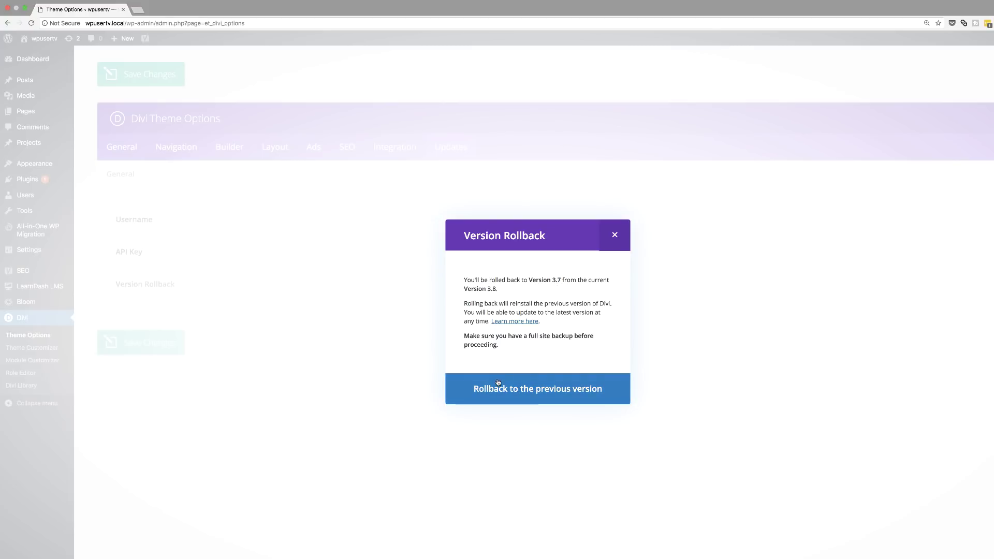
pyautogui.click(616, 236)
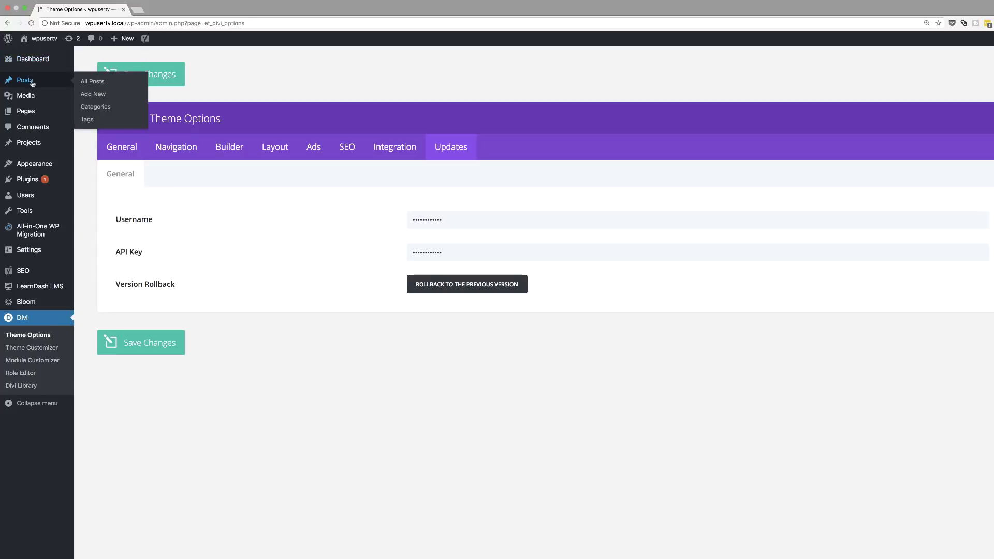
# Step: Create a page titled "workflow" in the Divi visual builder, built from scratch without inserting a row
pyautogui.click(96, 126)
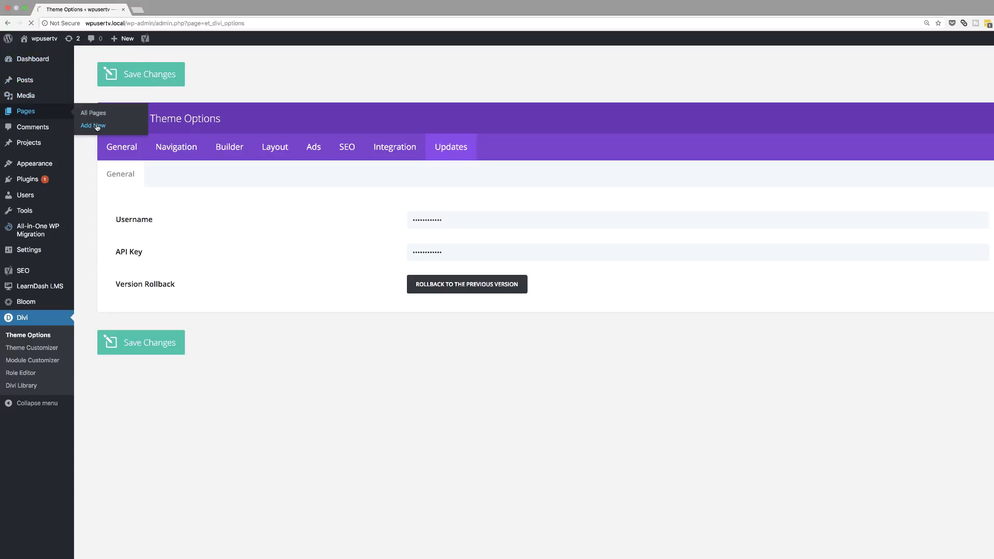
pyautogui.write('wo')
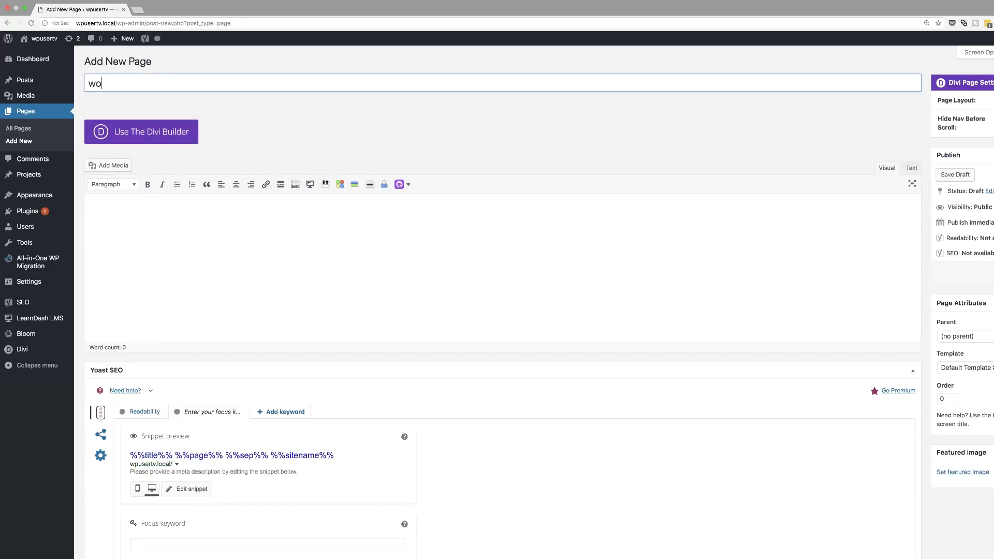
pyautogui.write('rkflow')
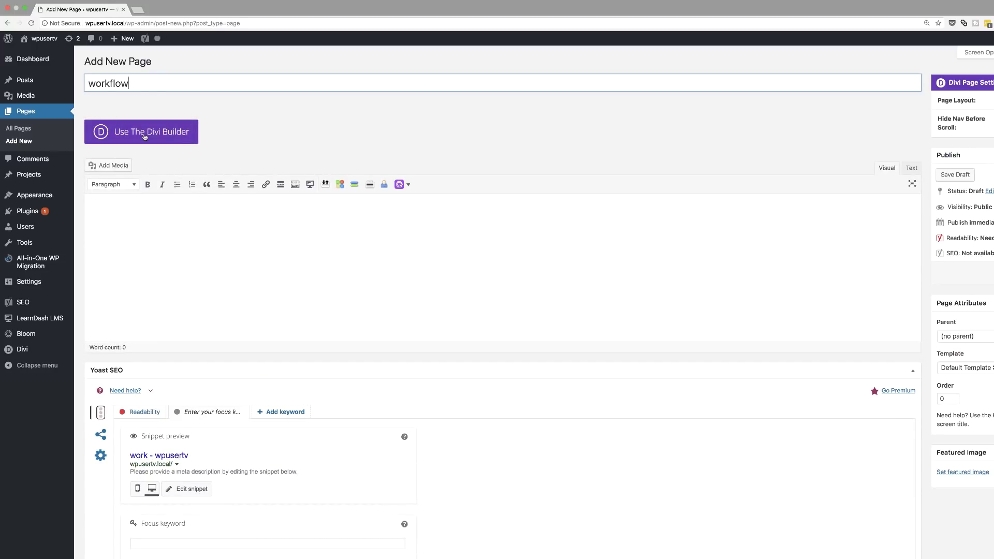
pyautogui.click(144, 137)
pyautogui.click(256, 134)
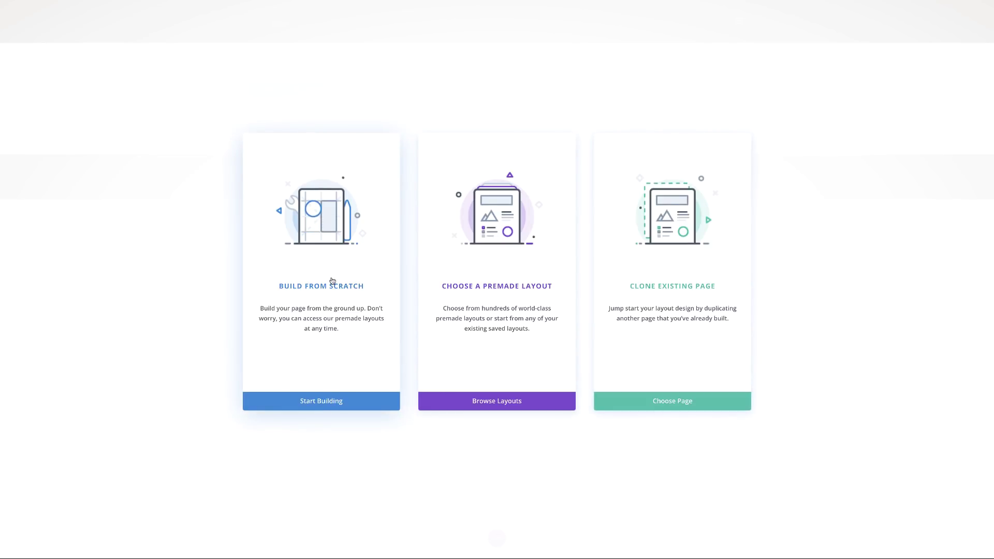
pyautogui.click(331, 238)
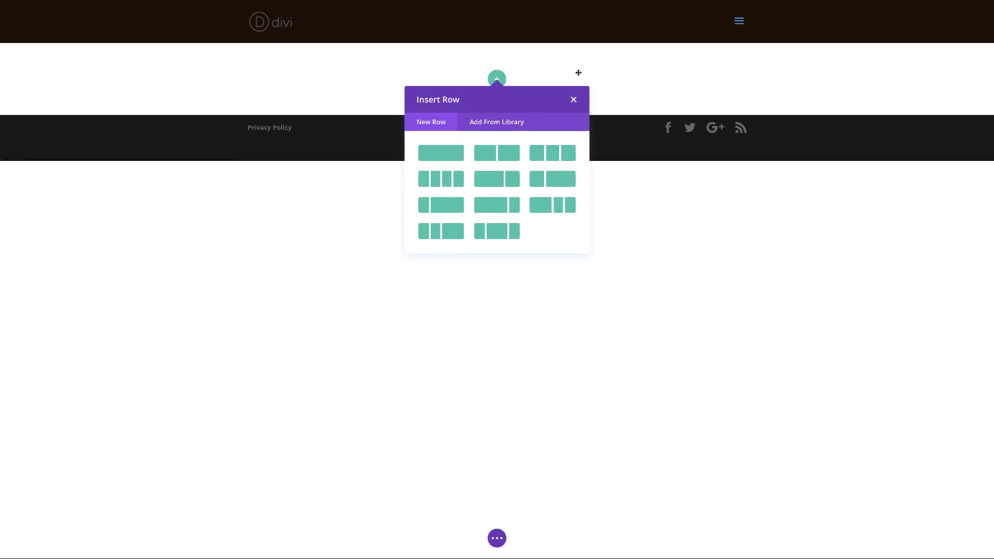
pyautogui.click(573, 100)
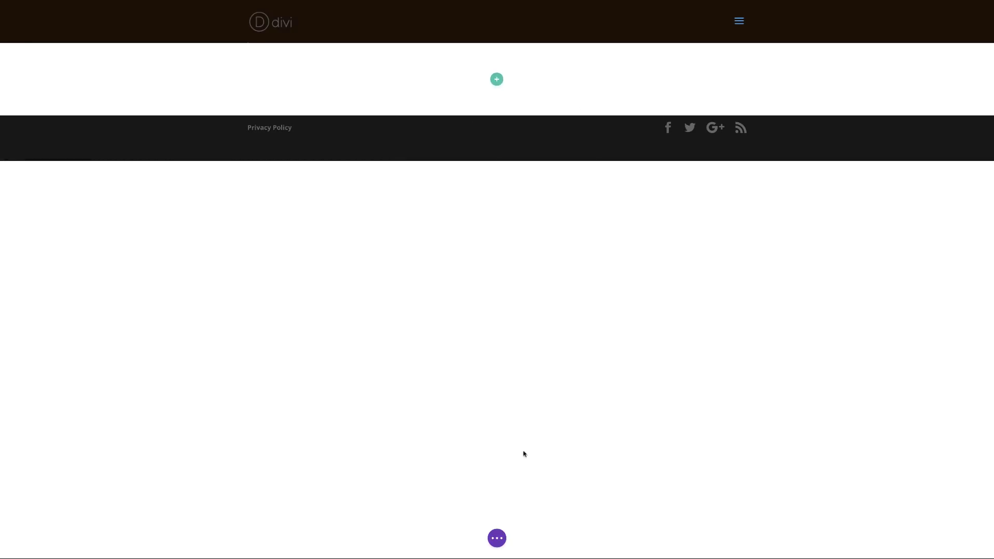
# Step: Examine the Page Creation Flow choices in the builder settings and close them without changing anything
pyautogui.click(497, 538)
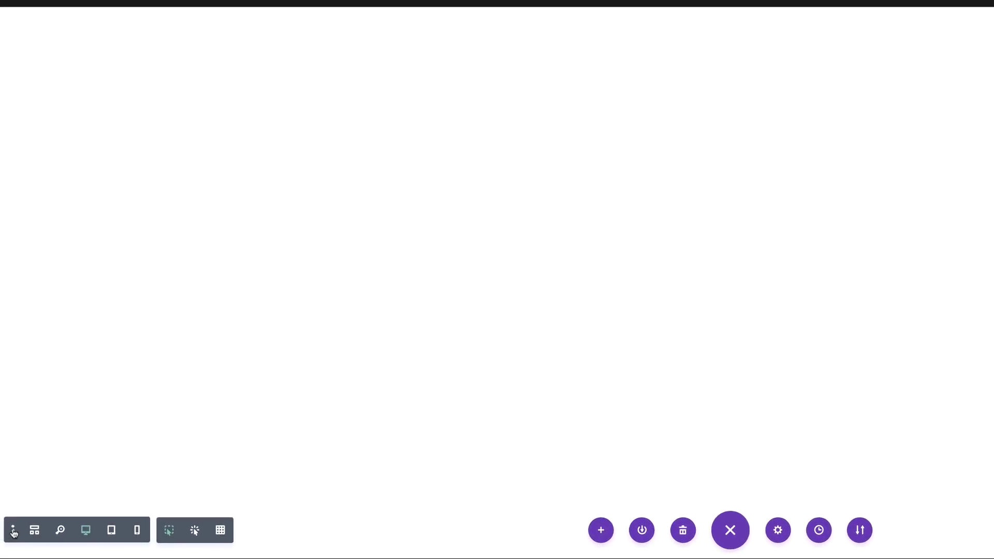
pyautogui.click(13, 531)
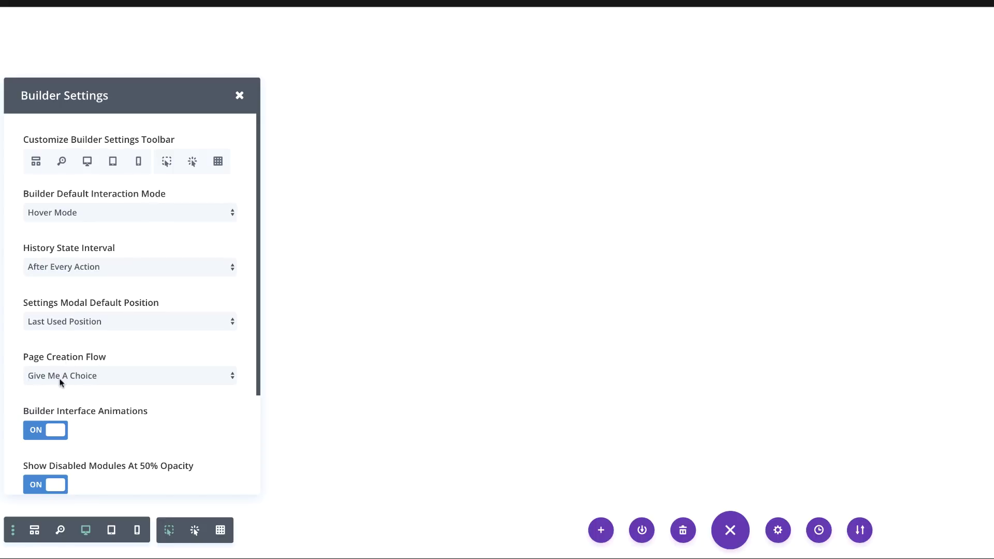
pyautogui.click(117, 376)
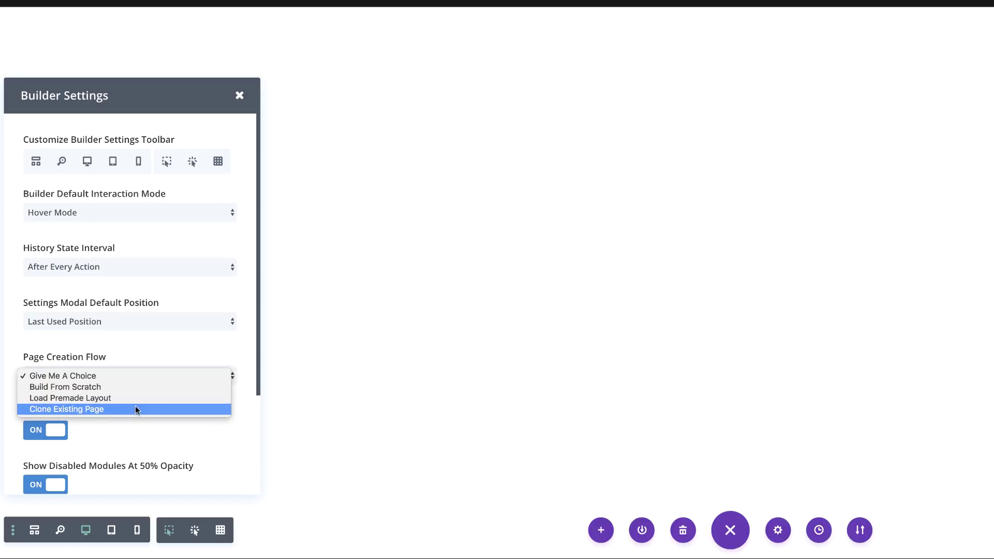
pyautogui.click(239, 96)
pyautogui.click(240, 97)
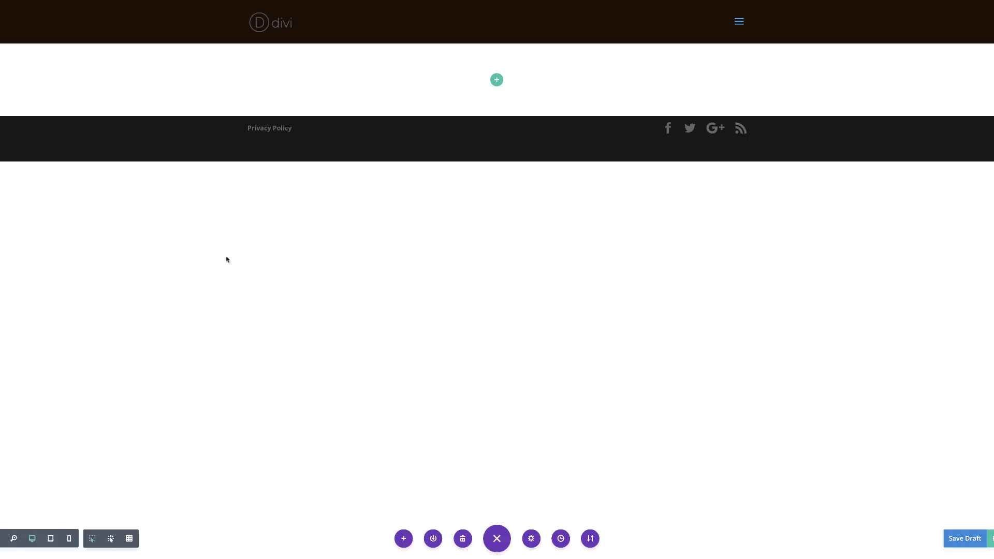
# Step: Examine the empty Custom CSS field in the page's advanced settings and close the settings without changes
pyautogui.click(496, 538)
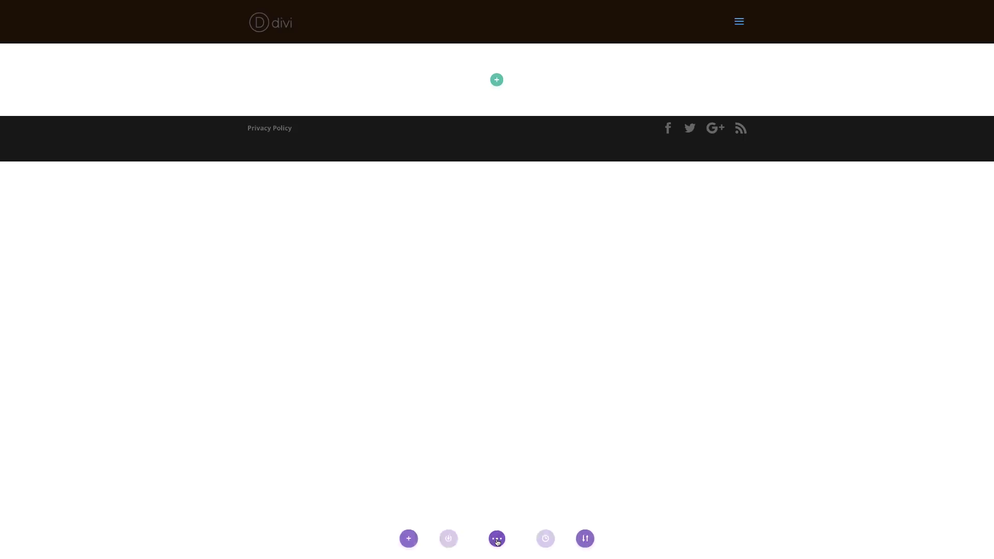
pyautogui.click(496, 539)
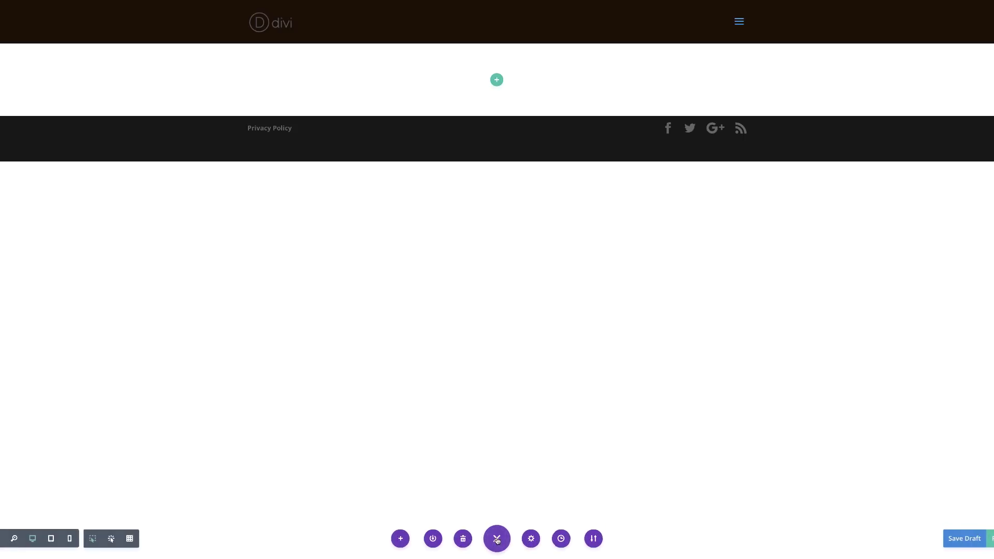
pyautogui.click(531, 539)
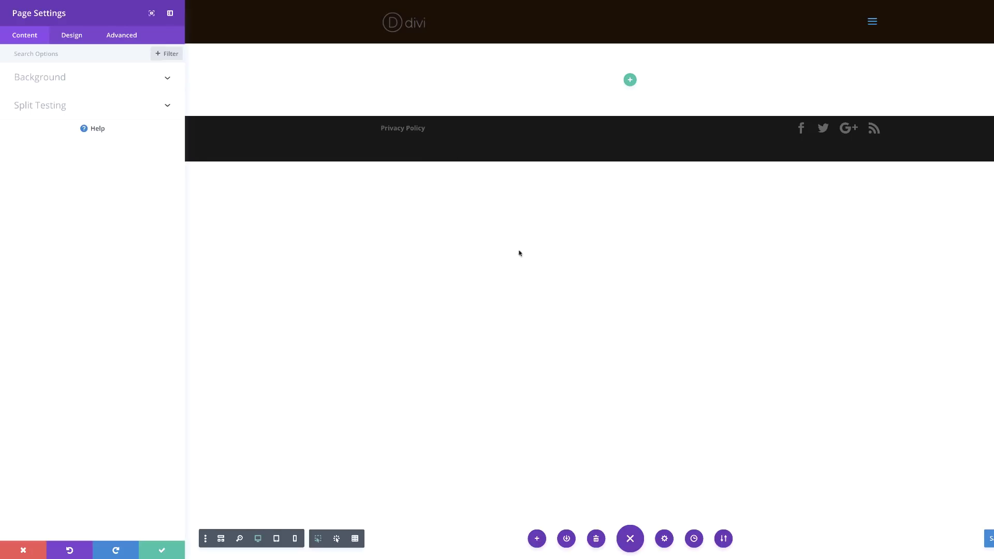
pyautogui.click(129, 37)
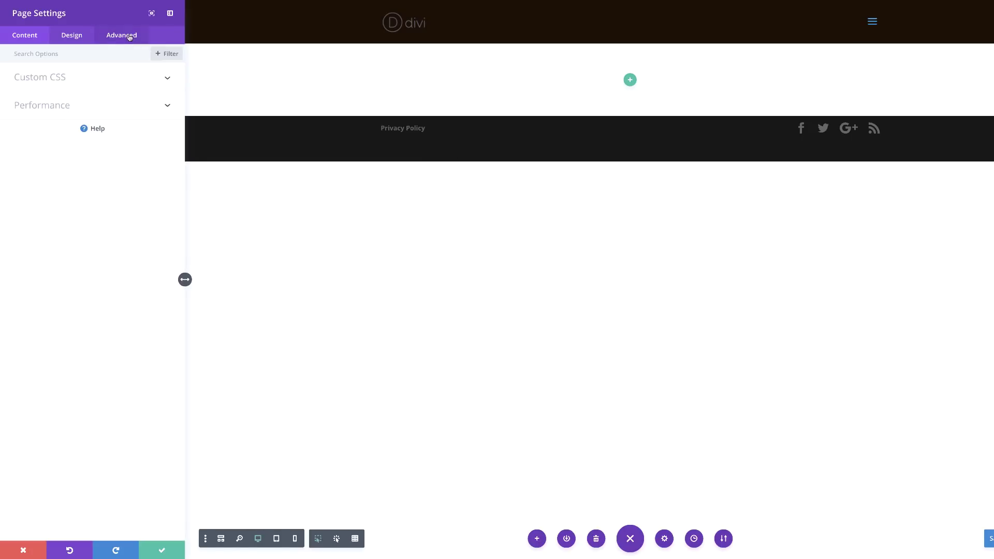
pyautogui.click(58, 80)
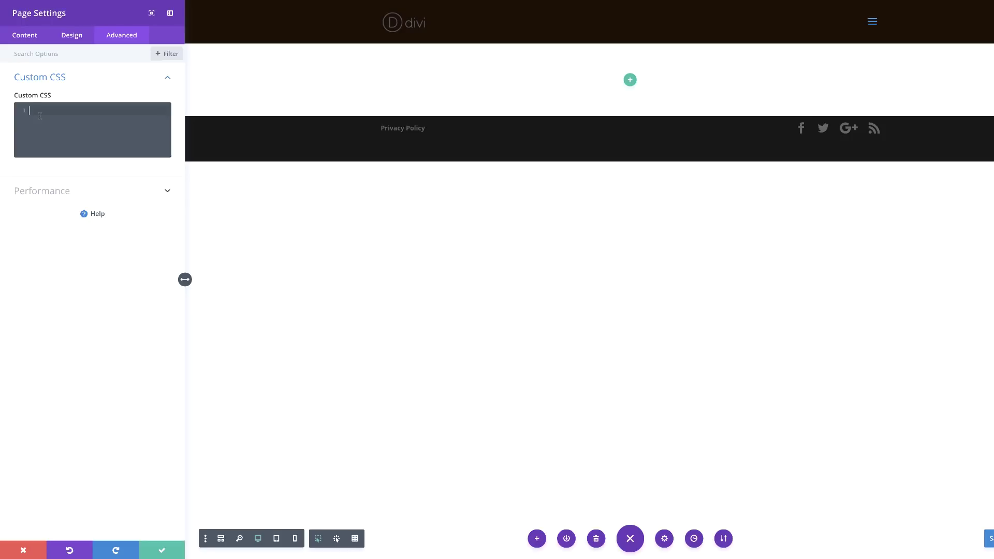
pyautogui.click(23, 550)
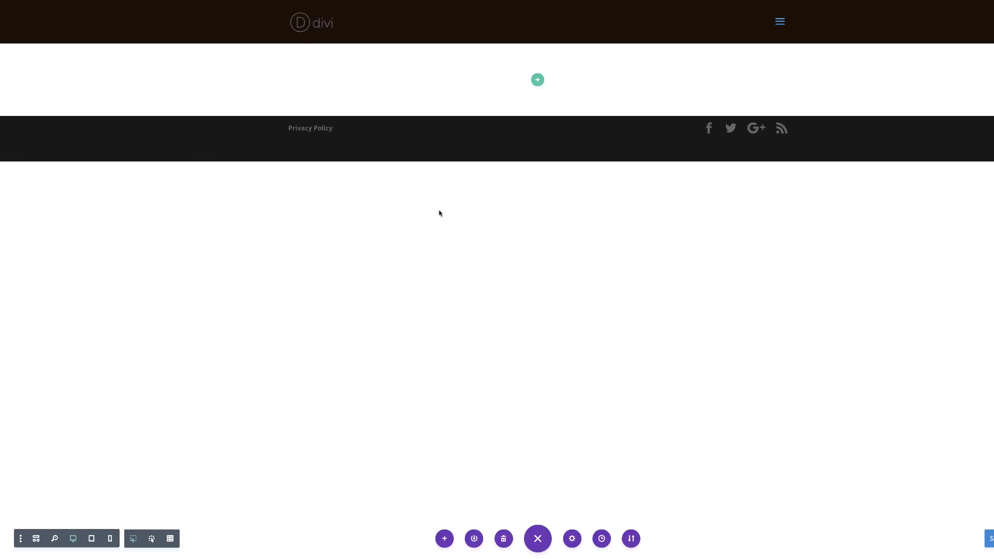
# Step: Load the premade Farmers Market Landing layout from the library onto the page
pyautogui.click(444, 538)
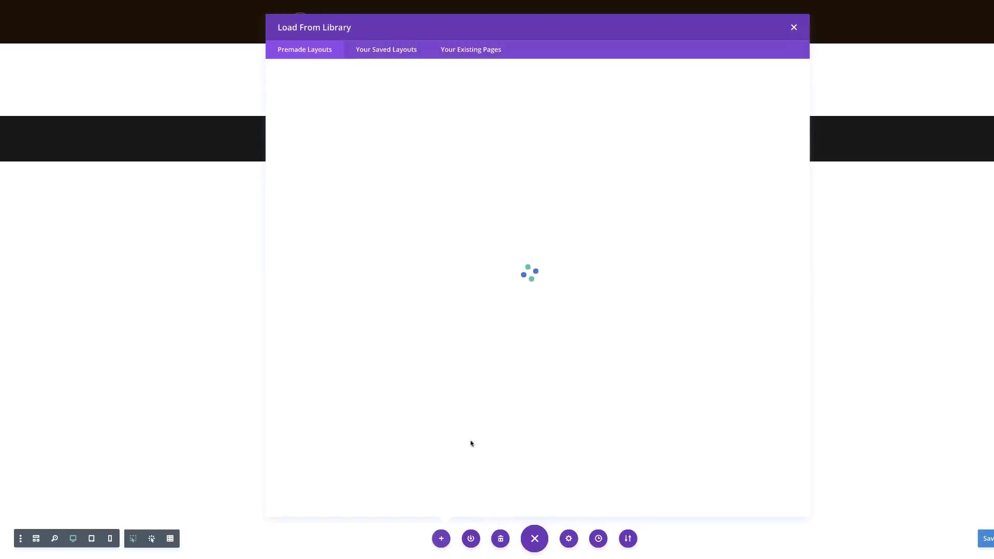
pyautogui.scroll(-1, 527, 362)
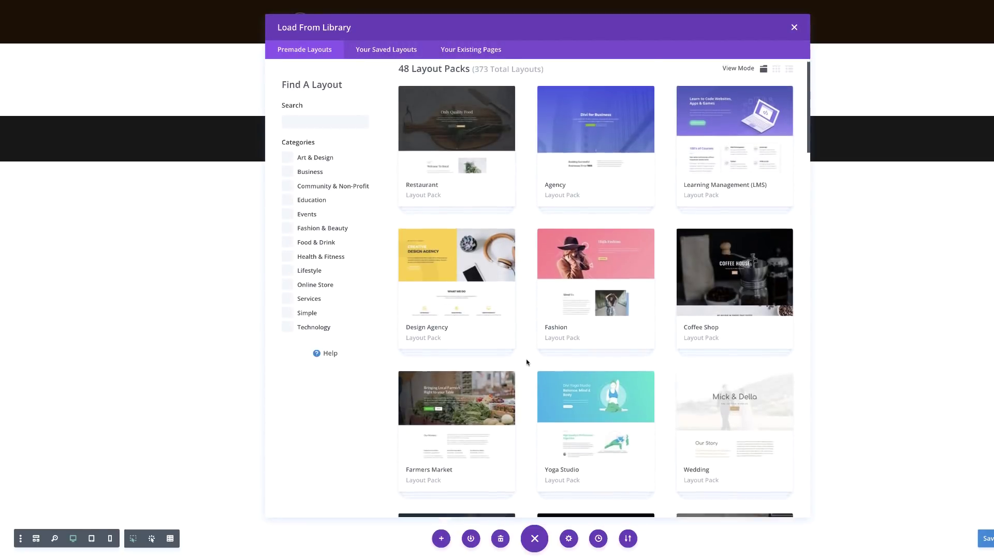
pyautogui.scroll(-3, 527, 362)
pyautogui.click(468, 222)
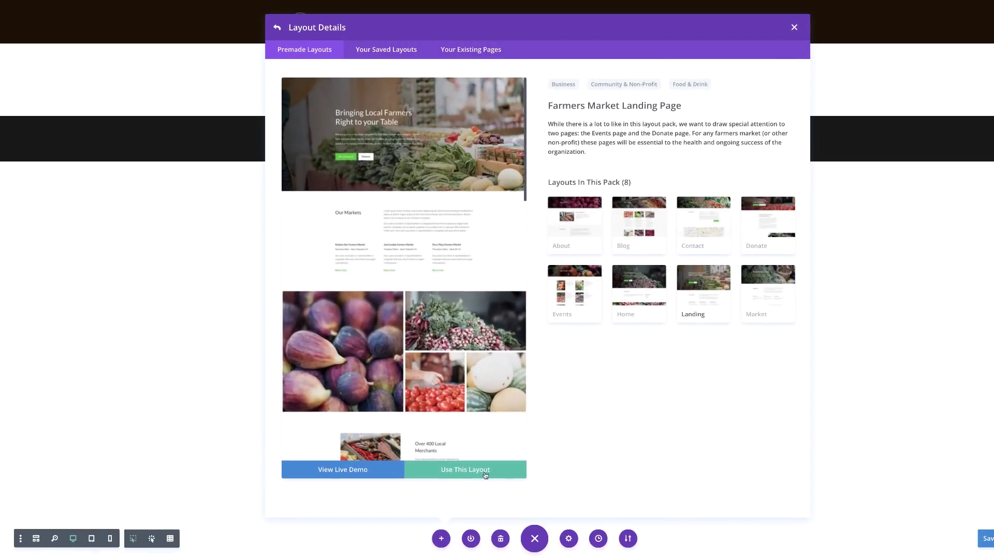
pyautogui.click(485, 475)
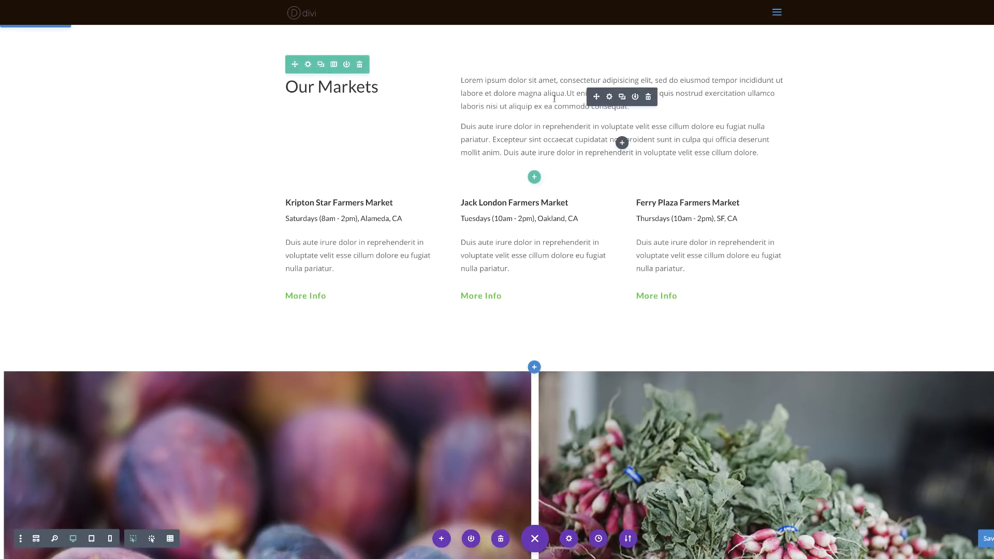
# Step: Try a text size of 15px on the body text beside the Our Markets heading and discard the change
pyautogui.click(610, 98)
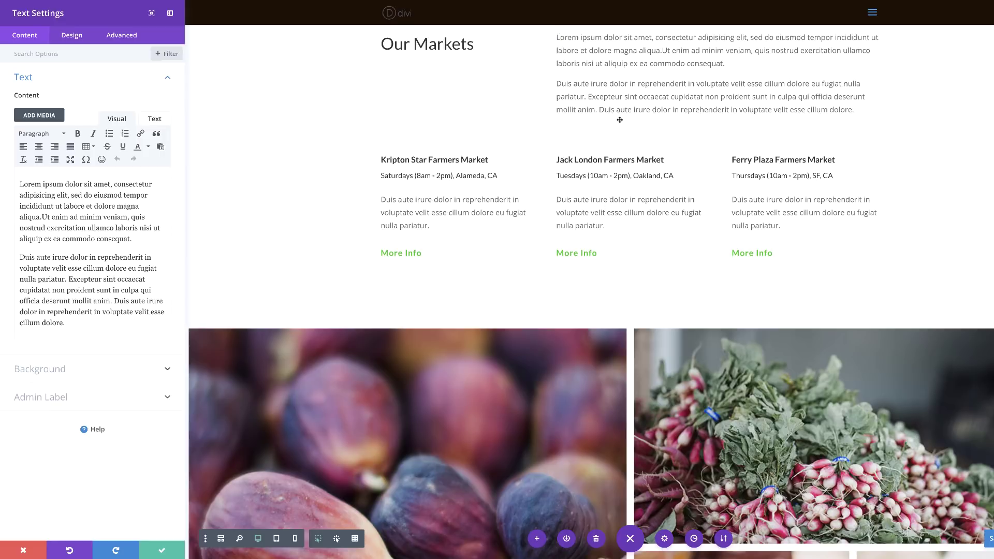
pyautogui.scroll(3, 618, 120)
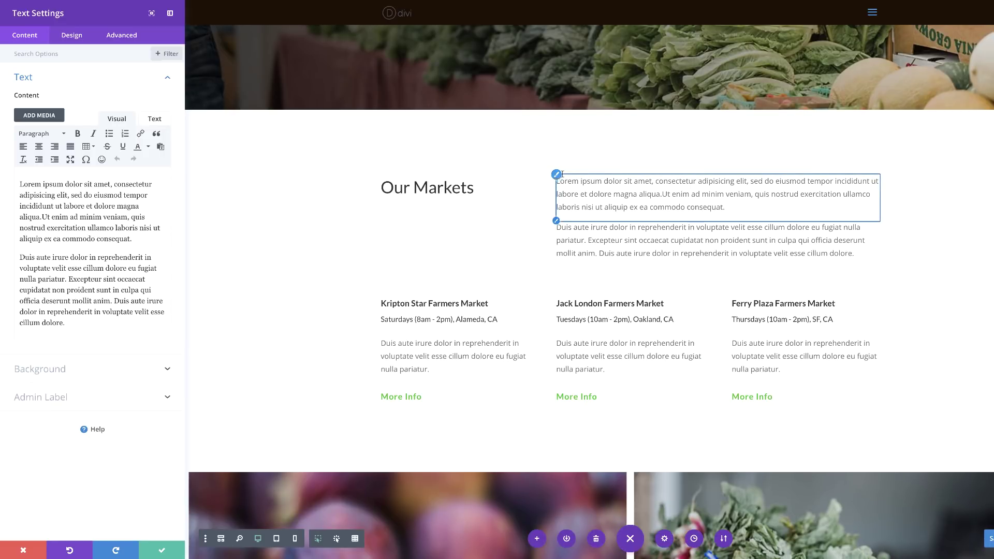
pyautogui.click(557, 177)
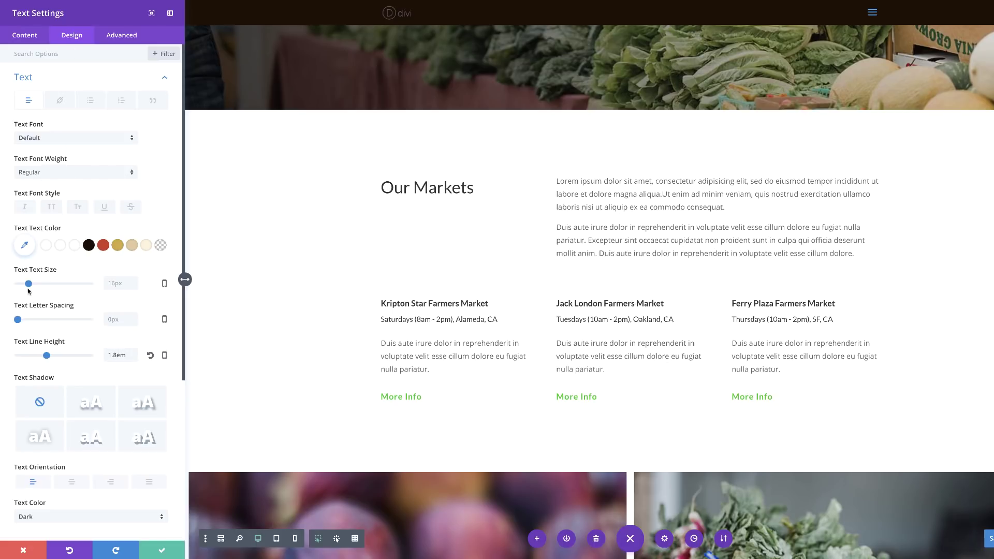
pyautogui.moveTo(29, 284); pyautogui.dragTo(27, 284)
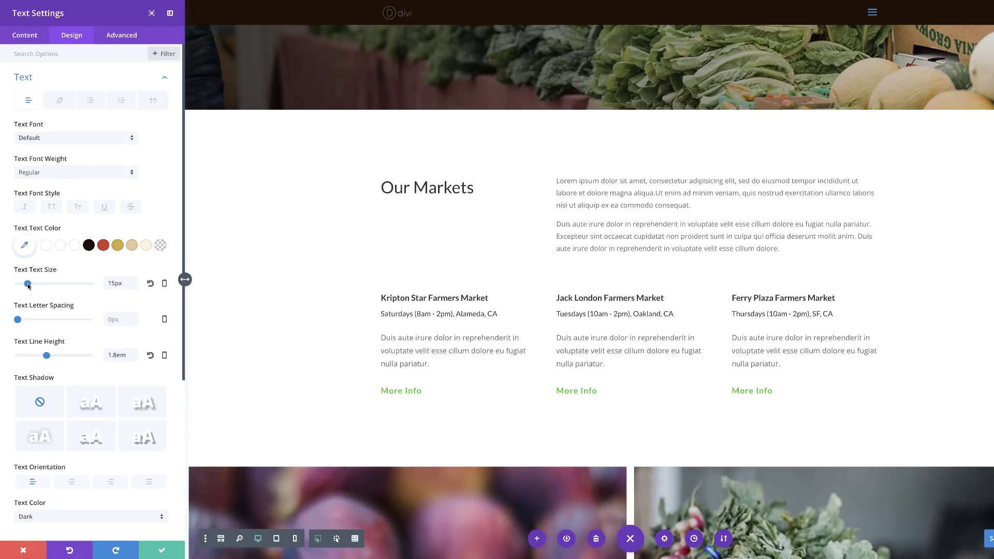
pyautogui.click(23, 553)
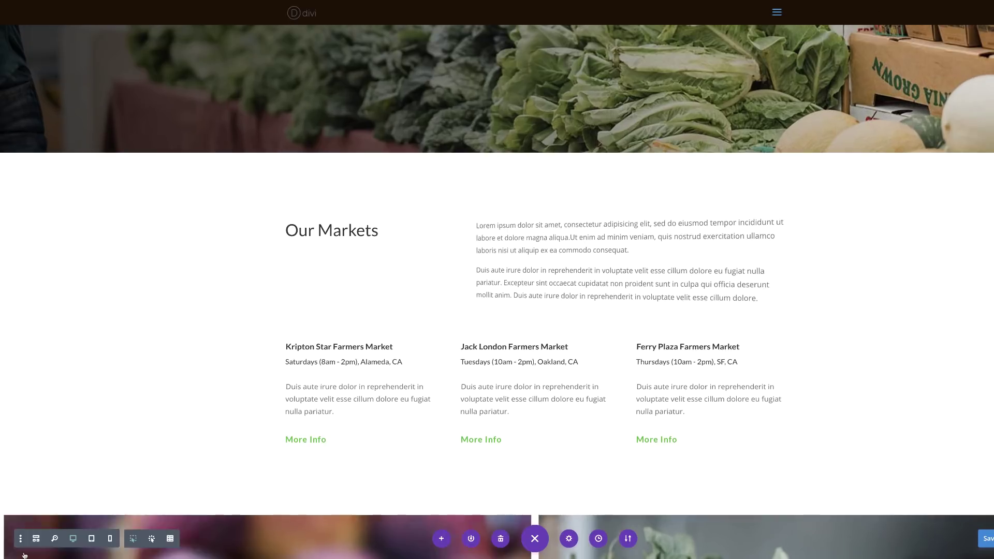
# Step: Examine the Heading 2 design options of the 100% Organic heading and close the settings without changes
pyautogui.scroll(-15, 452, 441)
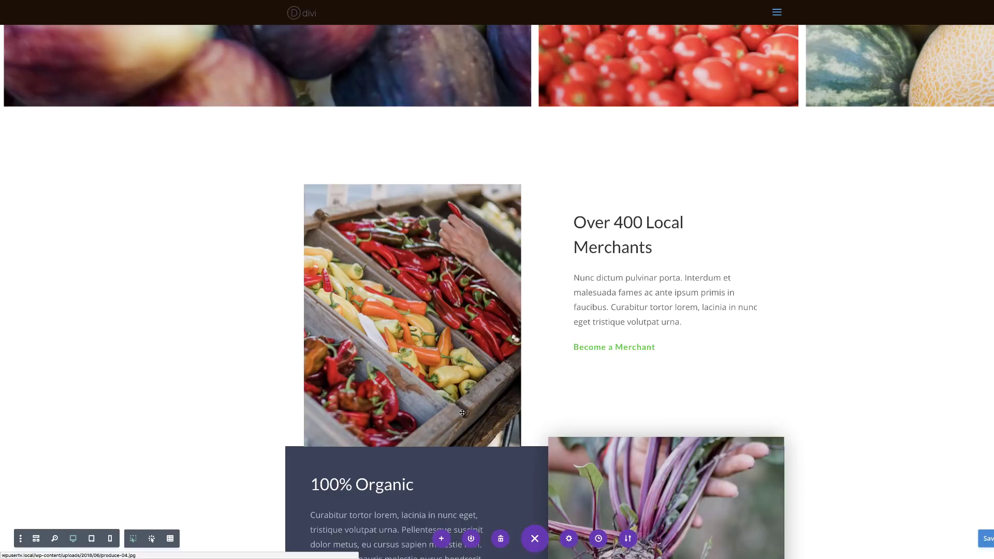
pyautogui.scroll(-5, 439, 237)
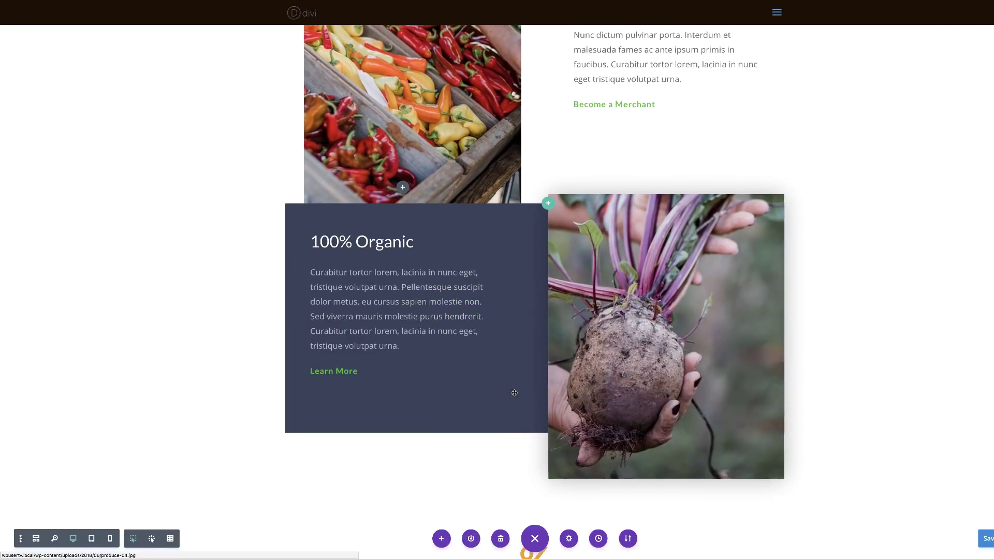
pyautogui.moveTo(392, 144)
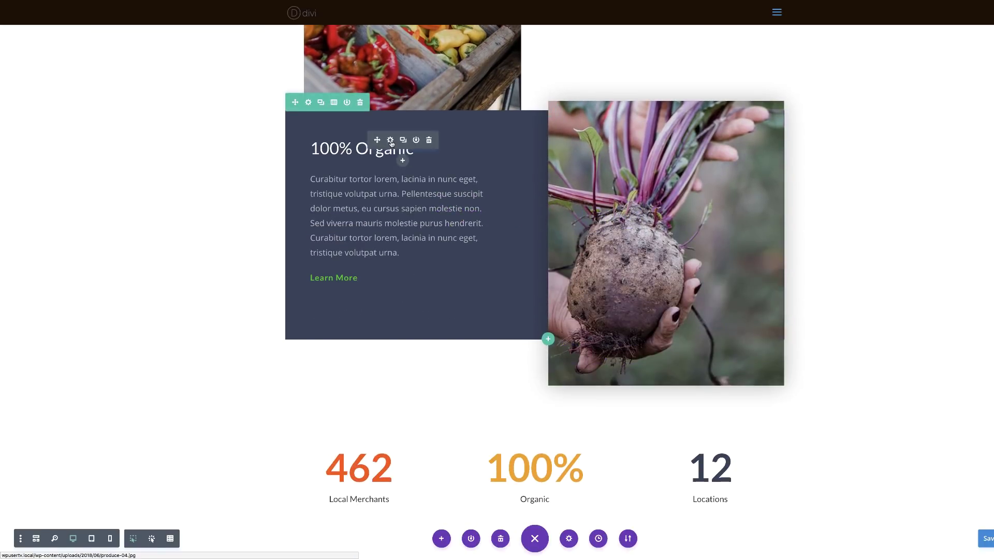
pyautogui.click(391, 141)
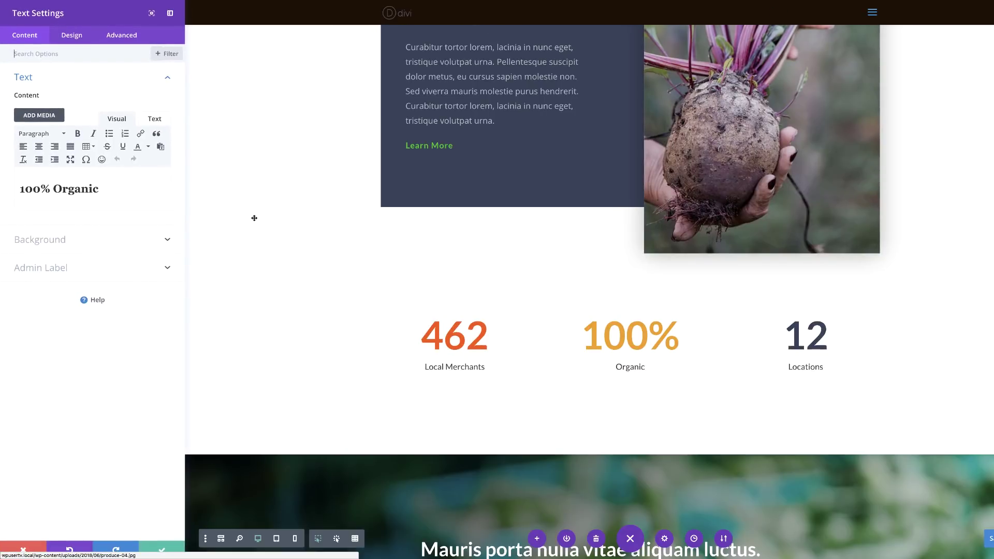
pyautogui.scroll(3, 347, 290)
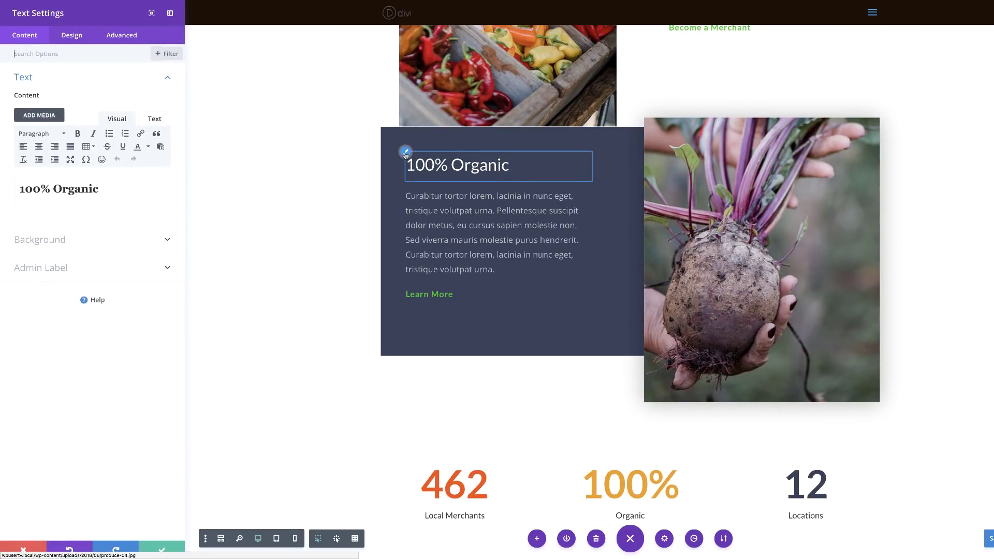
pyautogui.click(405, 152)
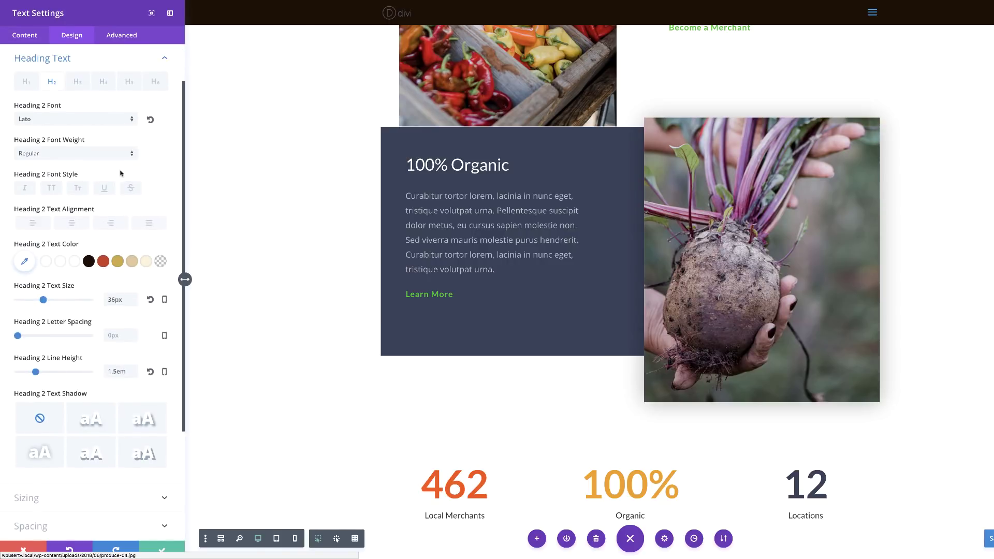
pyautogui.click(22, 549)
# Step: Try a number text size of 62px and the red palette colour on the Local Merchants number counter
pyautogui.scroll(-5, 310, 414)
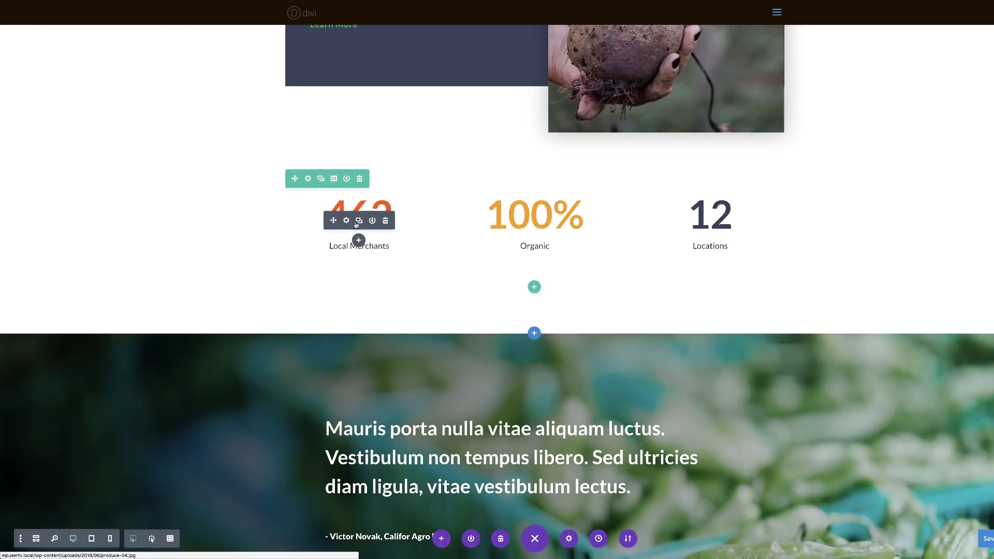
pyautogui.click(347, 221)
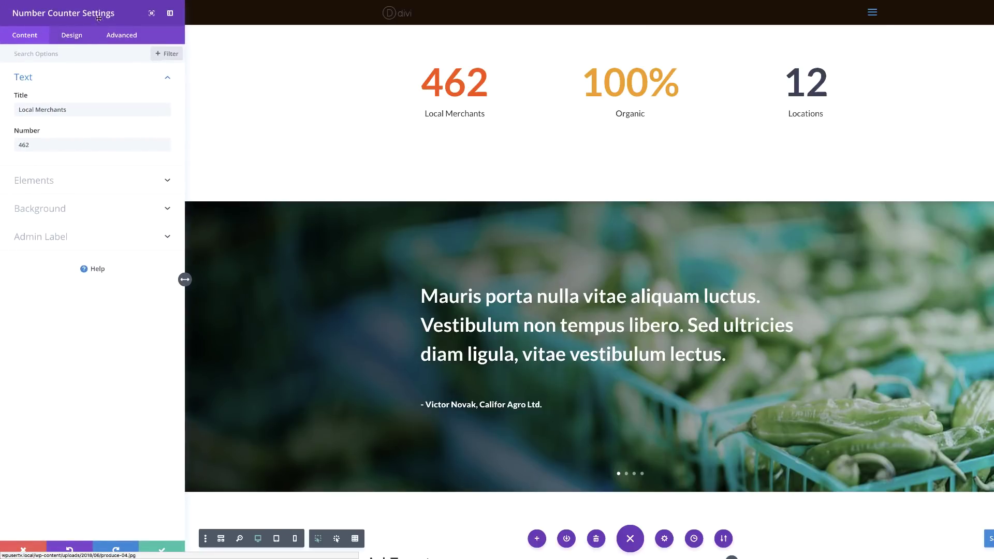
pyautogui.click(382, 101)
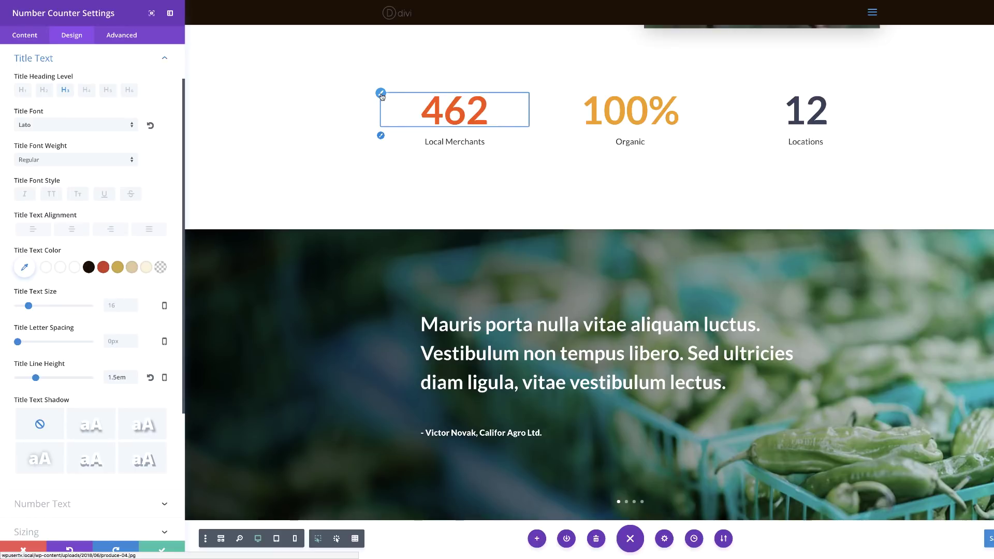
pyautogui.click(381, 94)
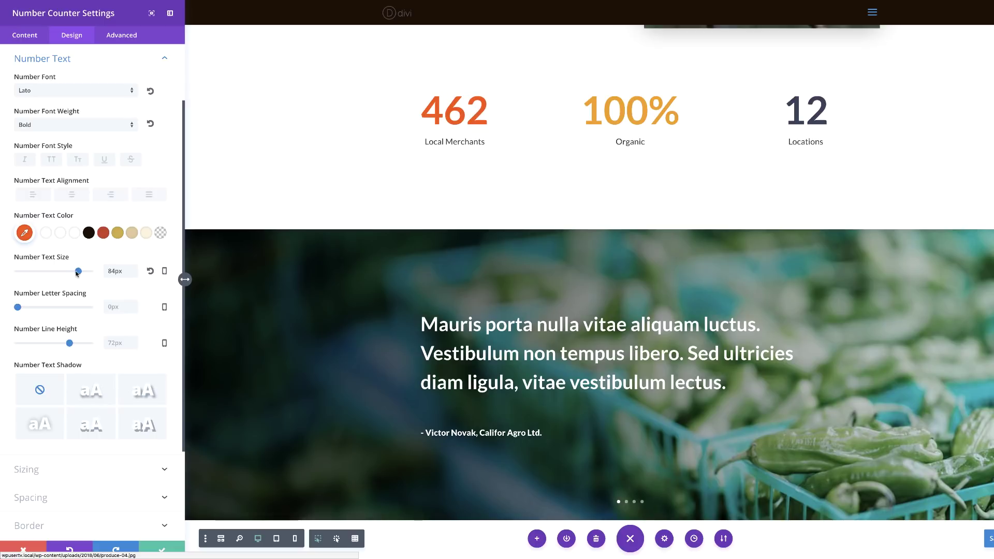
pyautogui.moveTo(76, 274); pyautogui.dragTo(63, 274)
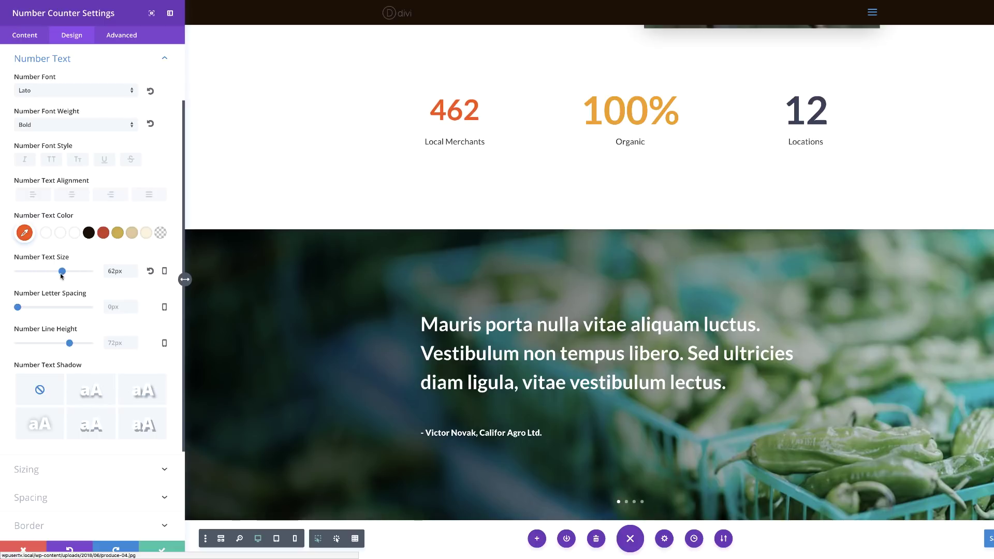
pyautogui.click(103, 233)
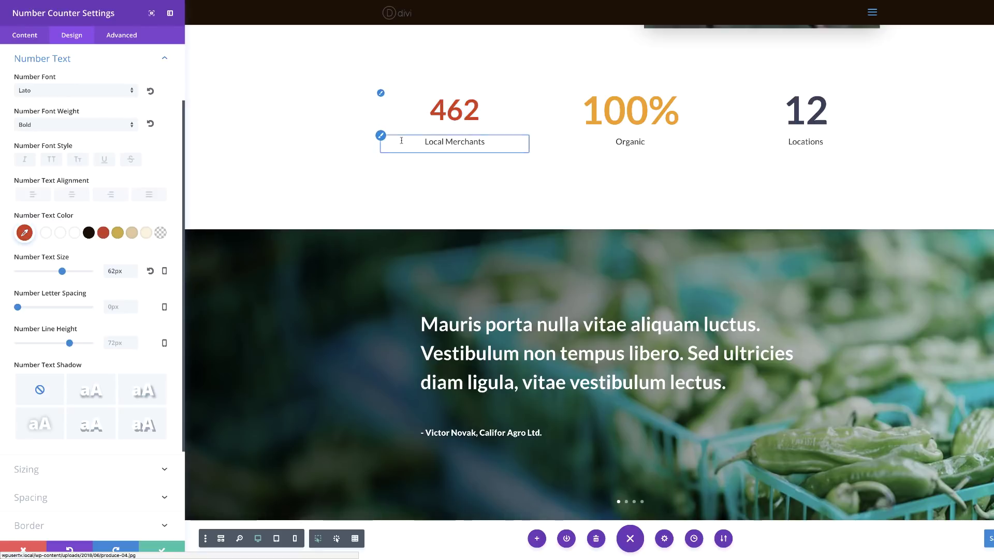
# Step: Try a title line height of 1em and a letter spacing of 2px on the Local Merchants counter
pyautogui.click(381, 136)
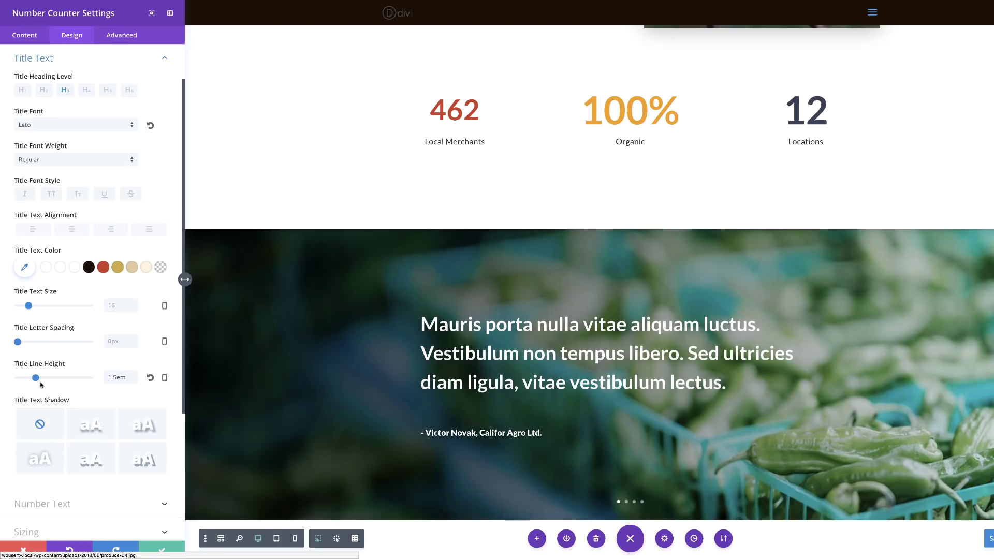
pyautogui.moveTo(36, 378); pyautogui.dragTo(10, 385)
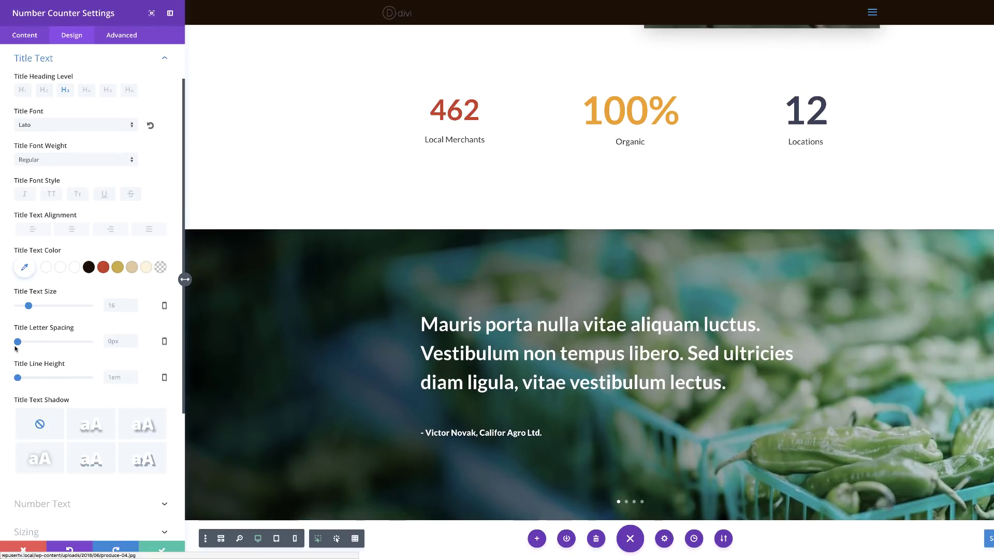
pyautogui.moveTo(18, 343); pyautogui.dragTo(17, 346)
pyautogui.moveTo(18, 345); pyautogui.dragTo(25, 343)
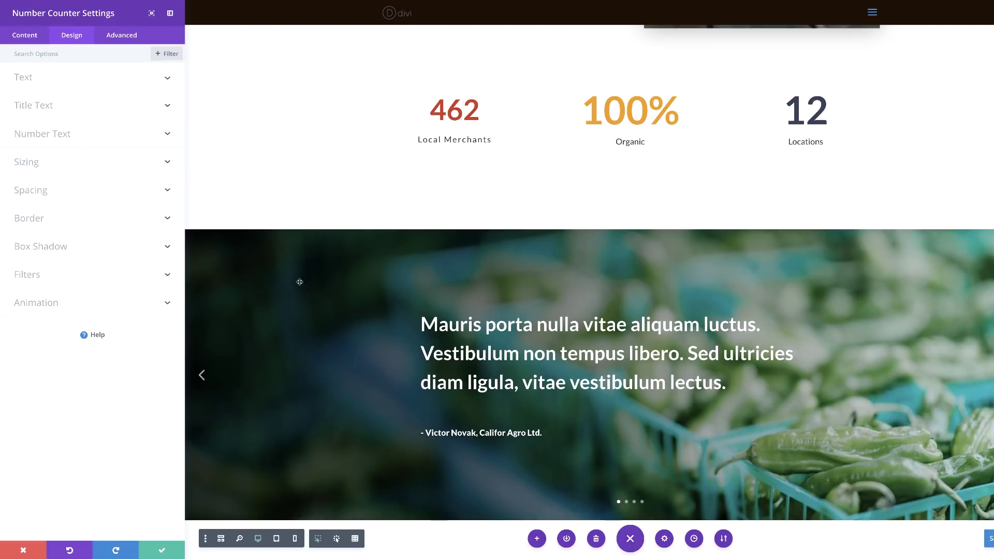
# Step: Filter the Local Merchants counter's settings to modified styles and discard all changes made to the counter
pyautogui.click(155, 51)
pyautogui.click(67, 91)
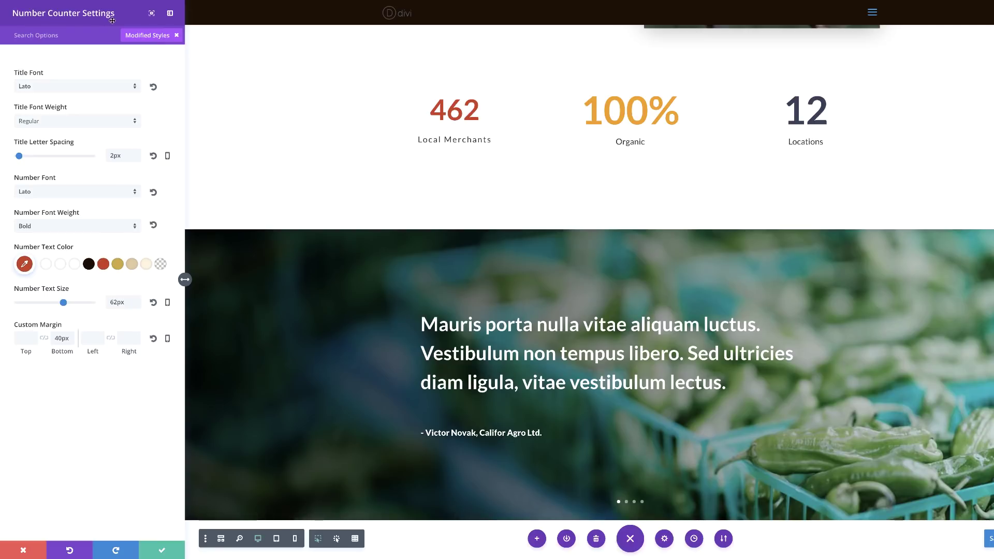
pyautogui.click(23, 551)
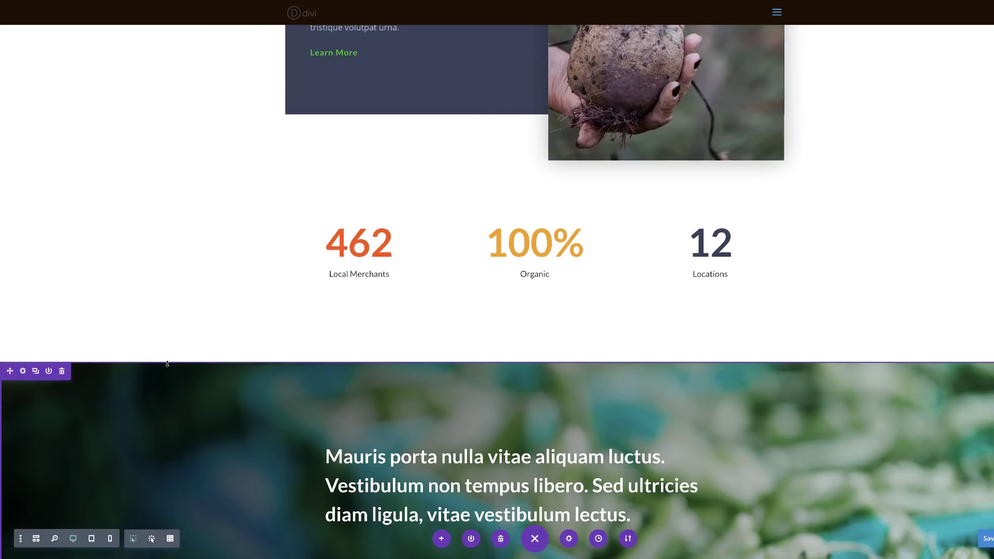
# Step: Filter the settings of the testimonial slider section to show only its modified styles
pyautogui.scroll(-5, 167, 363)
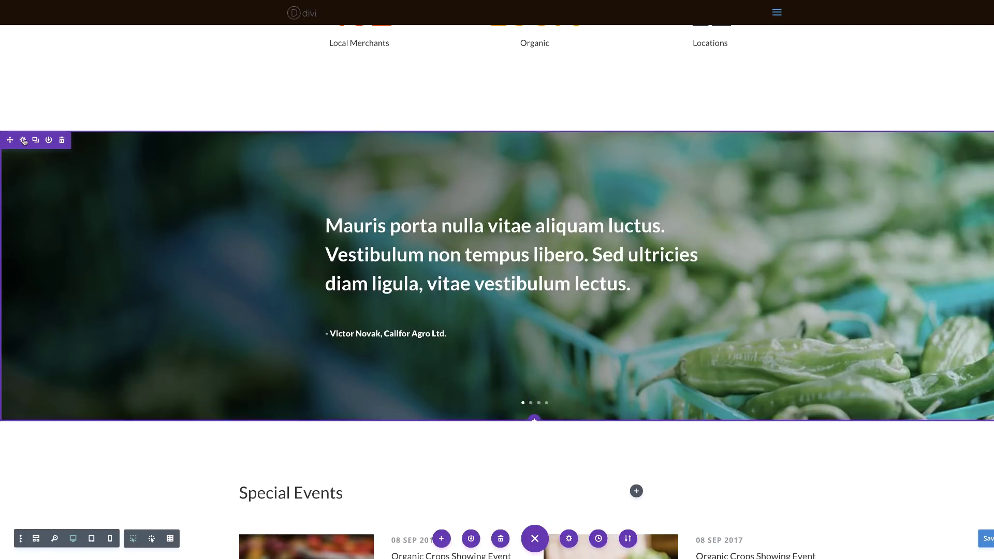
pyautogui.click(24, 140)
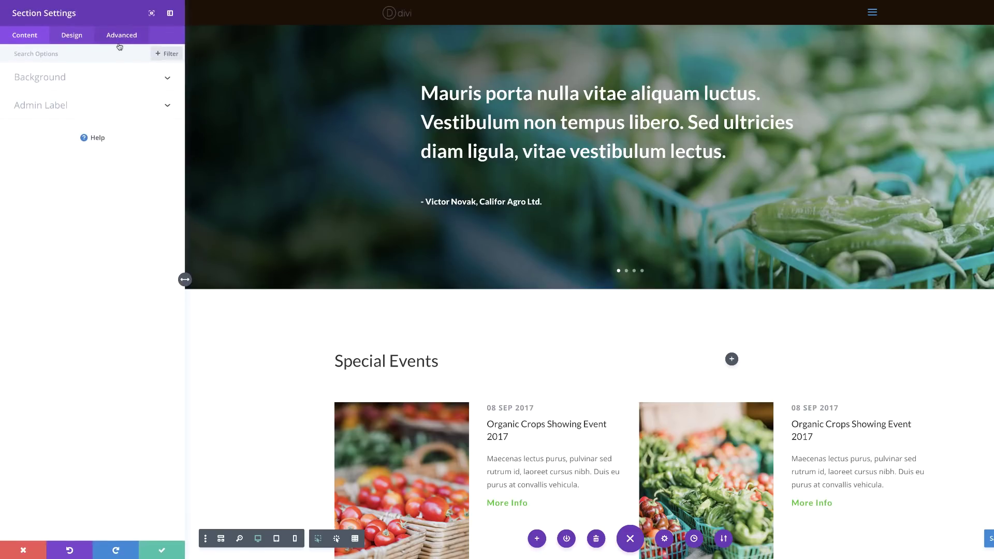
pyautogui.click(171, 54)
pyautogui.click(61, 95)
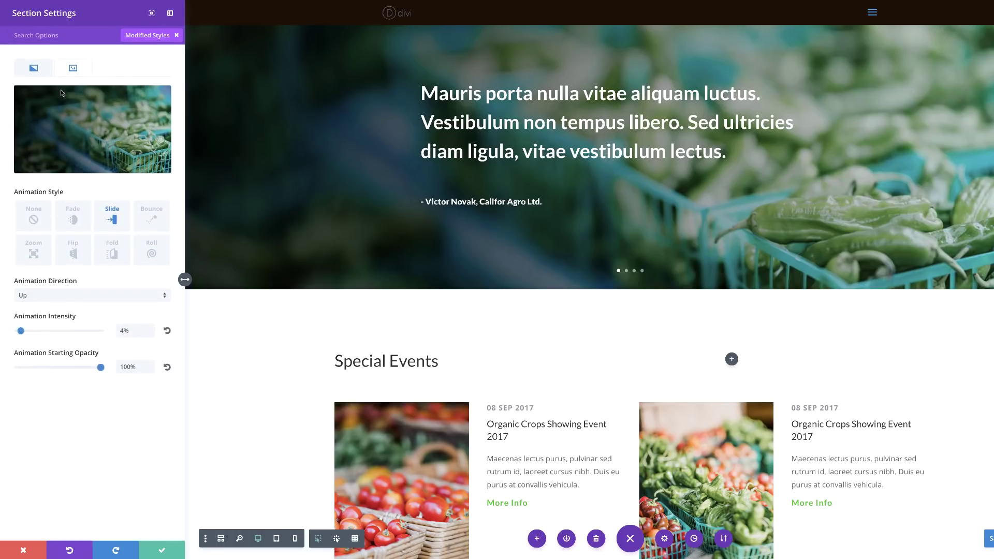